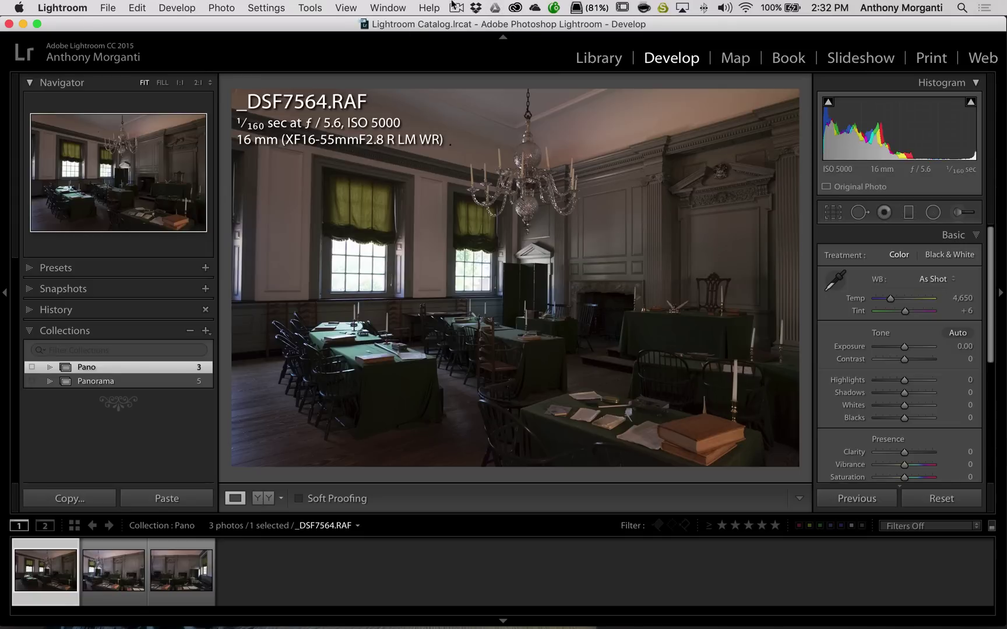
{"action": "left_click", "coordinate": [108, 573]}
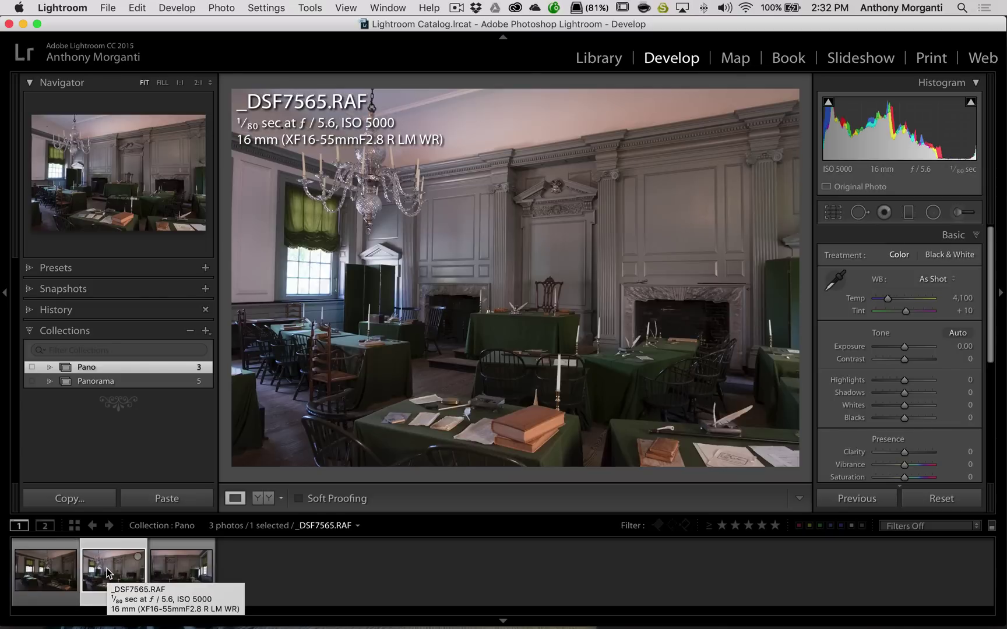
{"action": "left_click", "coordinate": [170, 574]}
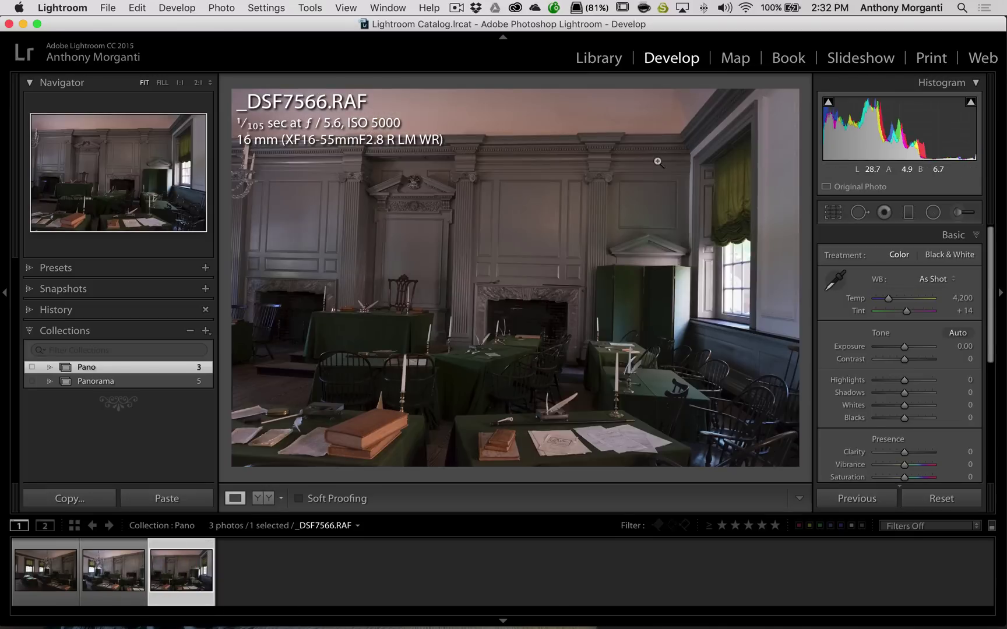
{"action": "left_click", "coordinate": [40, 571]}
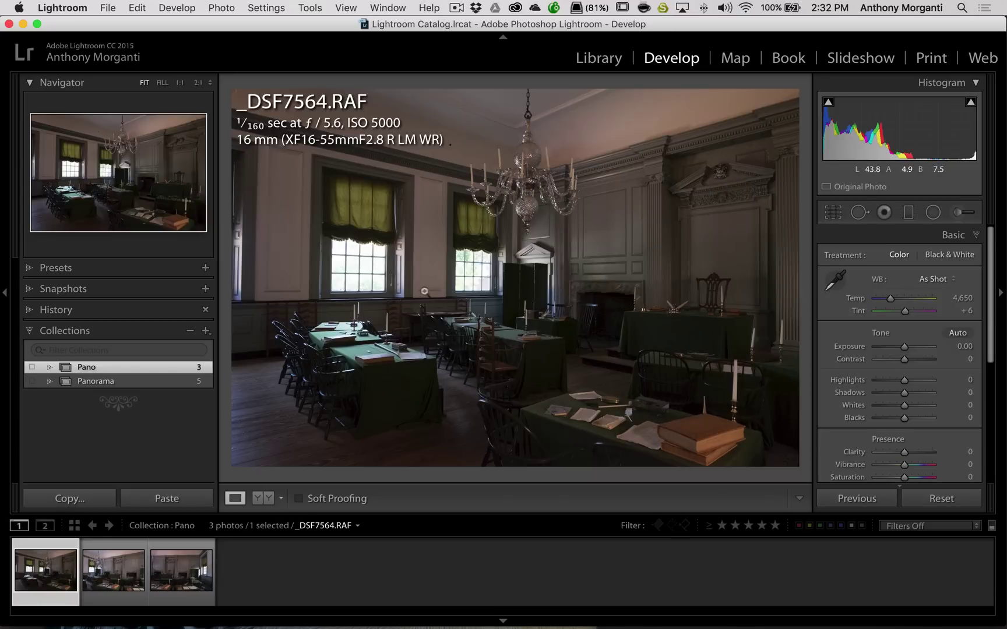
{"action": "left_click", "coordinate": [112, 573]}
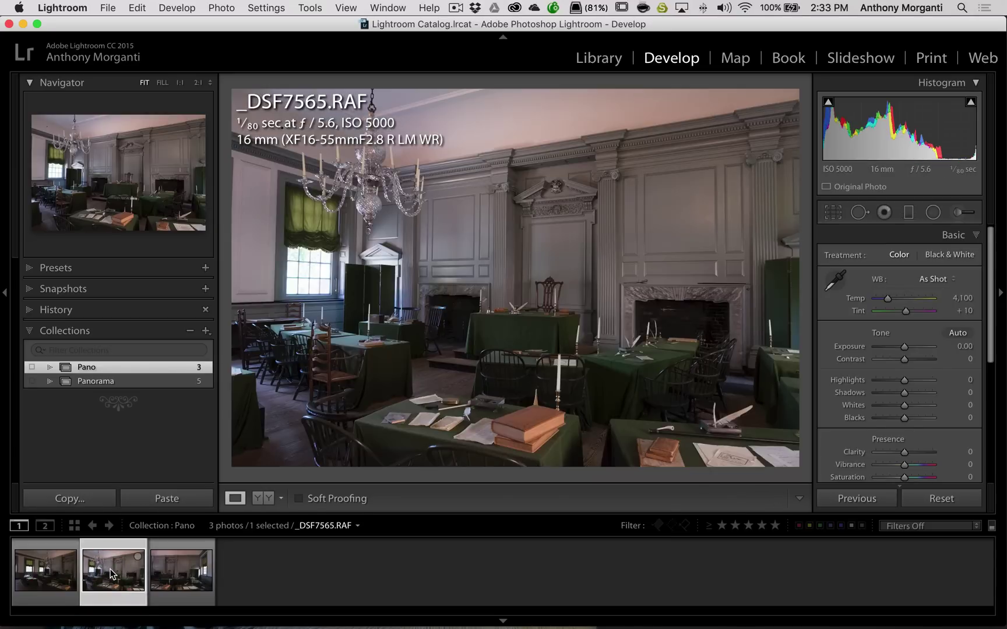
{"action": "left_click", "coordinate": [186, 574]}
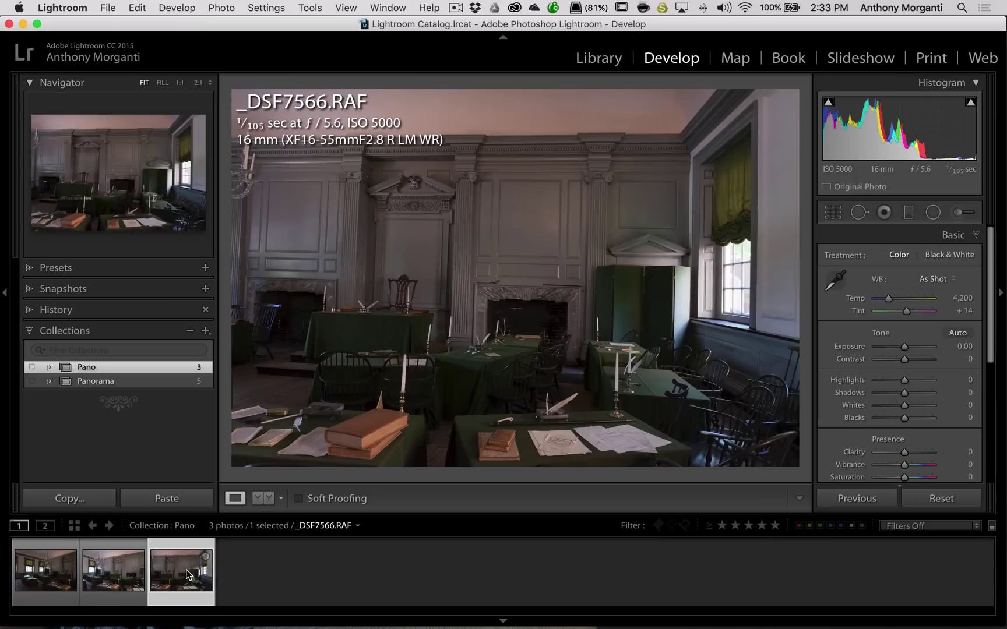
{"action": "left_click", "coordinate": [123, 582]}
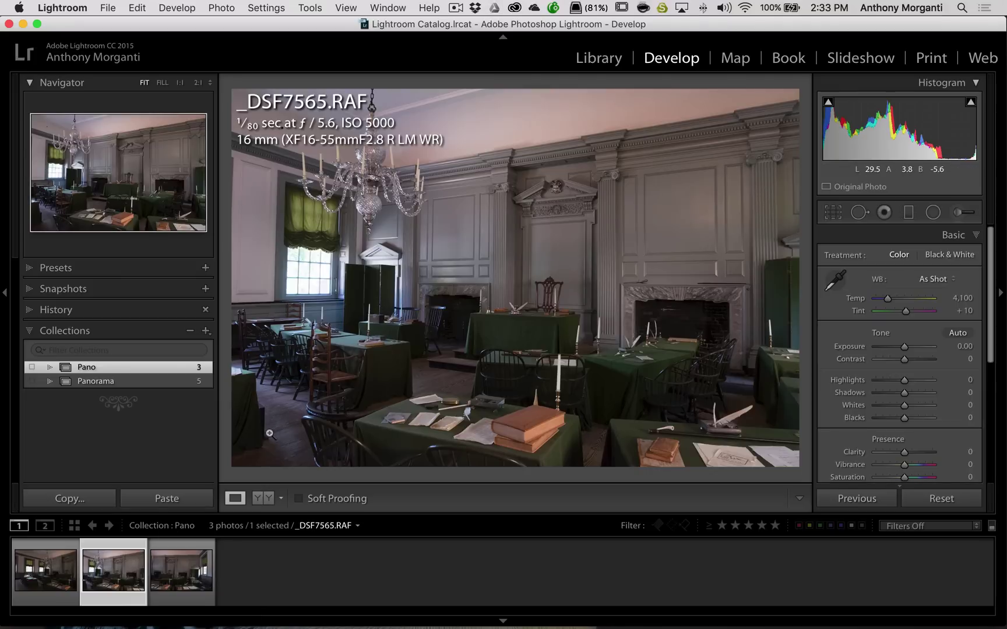
Match total exposures across all three panorama frames, then leave only _DSF7564 selected.
{"action": "left_click", "coordinate": [41, 571], "text": "super"}
{"action": "left_click", "coordinate": [167, 564], "text": "super"}
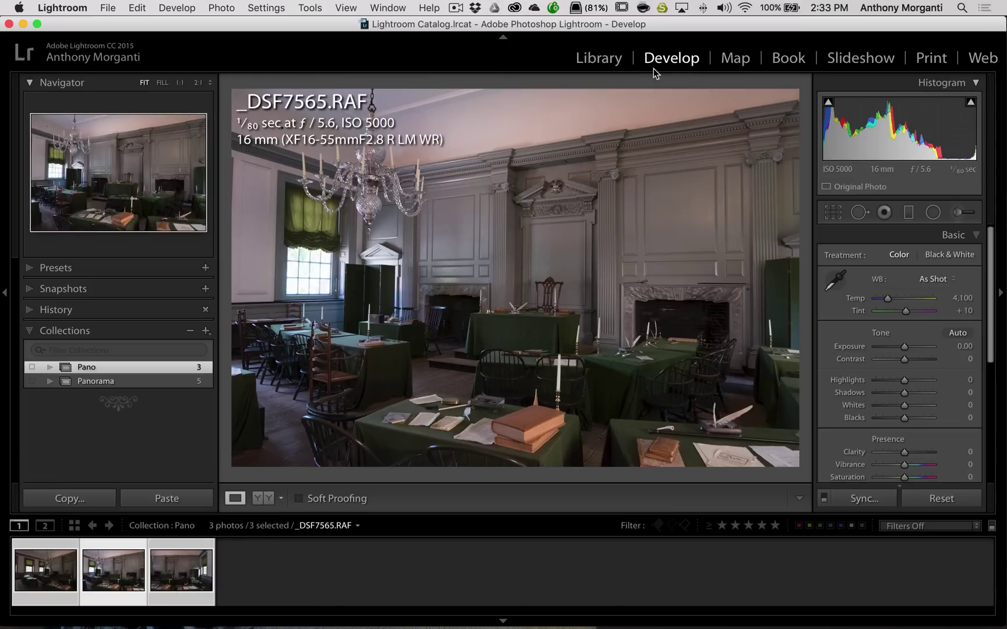
{"action": "left_click", "coordinate": [265, 8]}
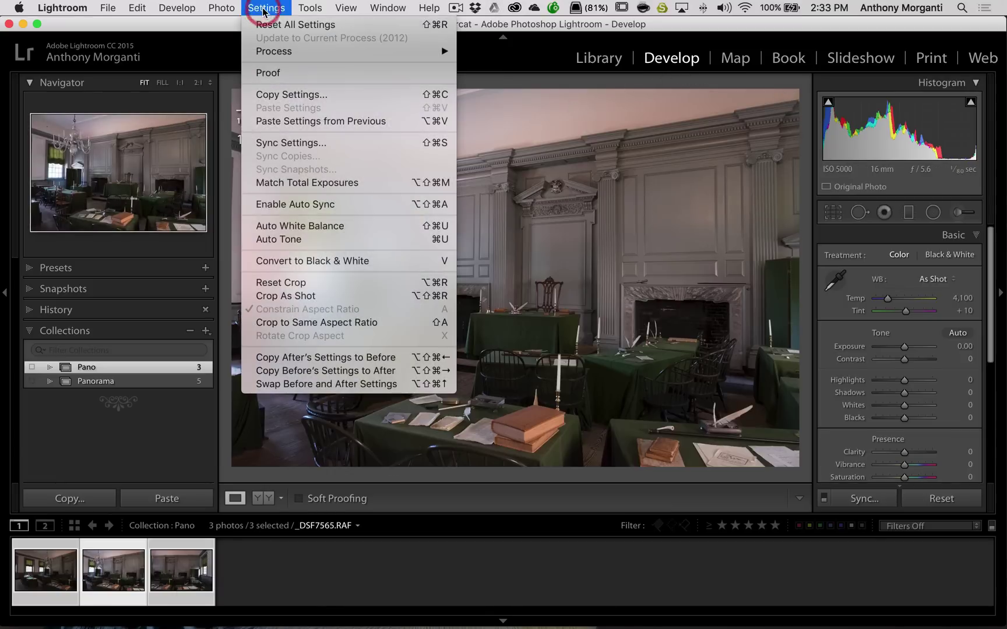
{"action": "left_click", "coordinate": [363, 185]}
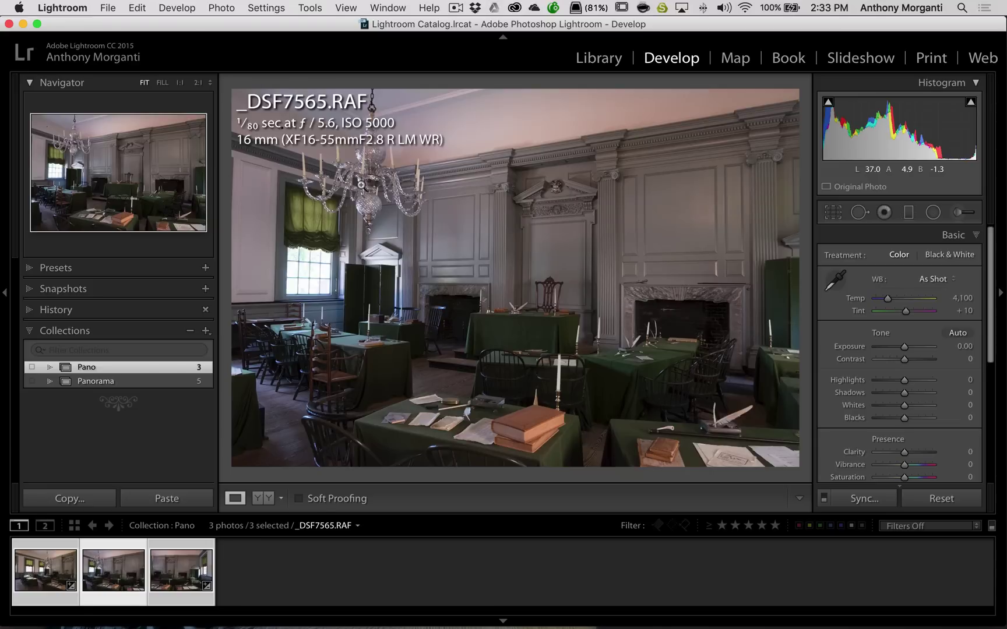
{"action": "left_click", "coordinate": [58, 575]}
{"action": "left_click", "coordinate": [56, 576]}
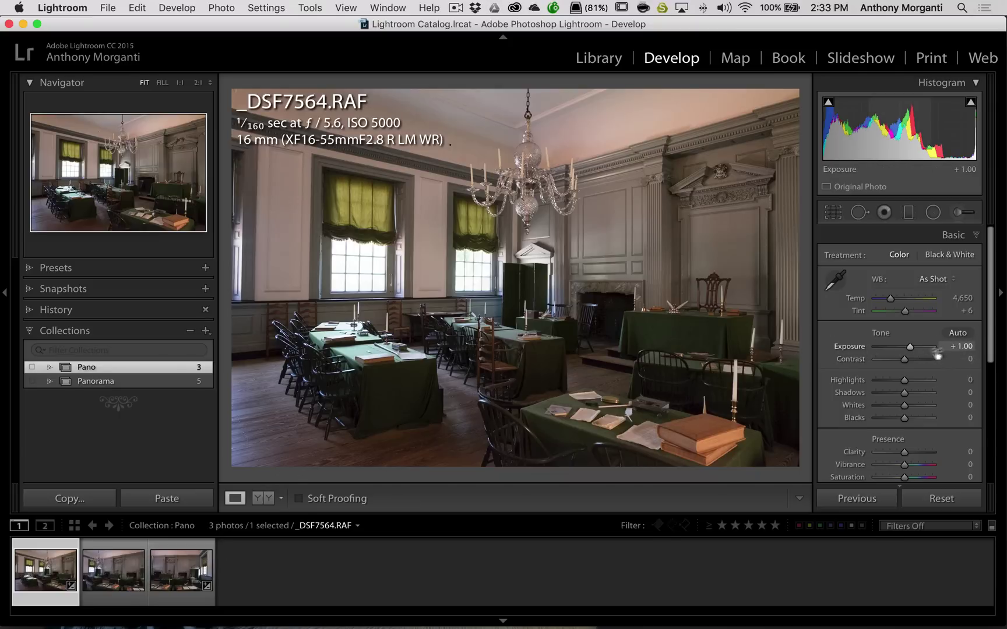
{"action": "left_click", "coordinate": [113, 572]}
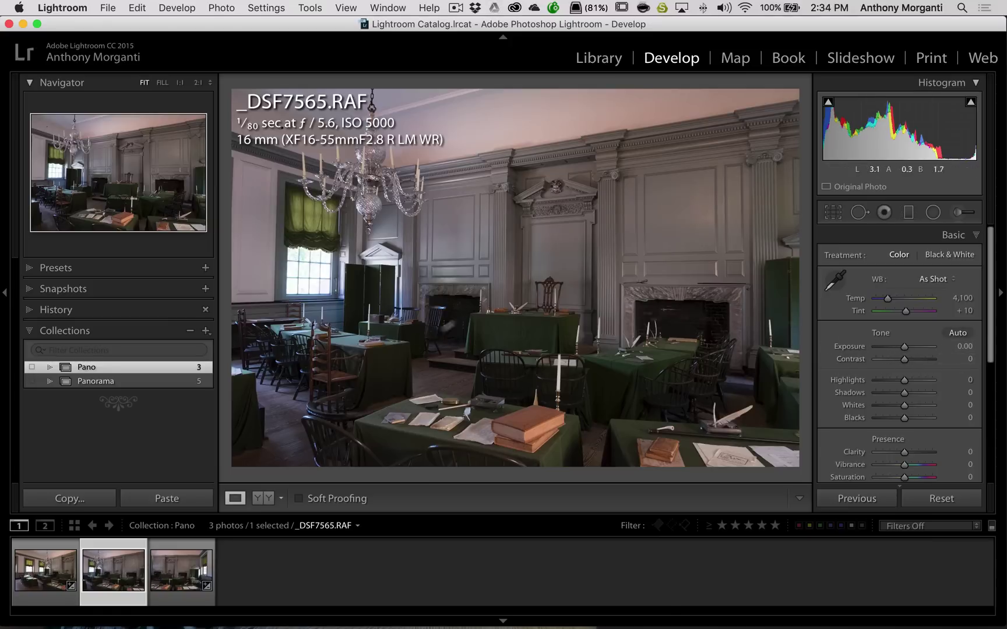
{"action": "left_click", "coordinate": [165, 568]}
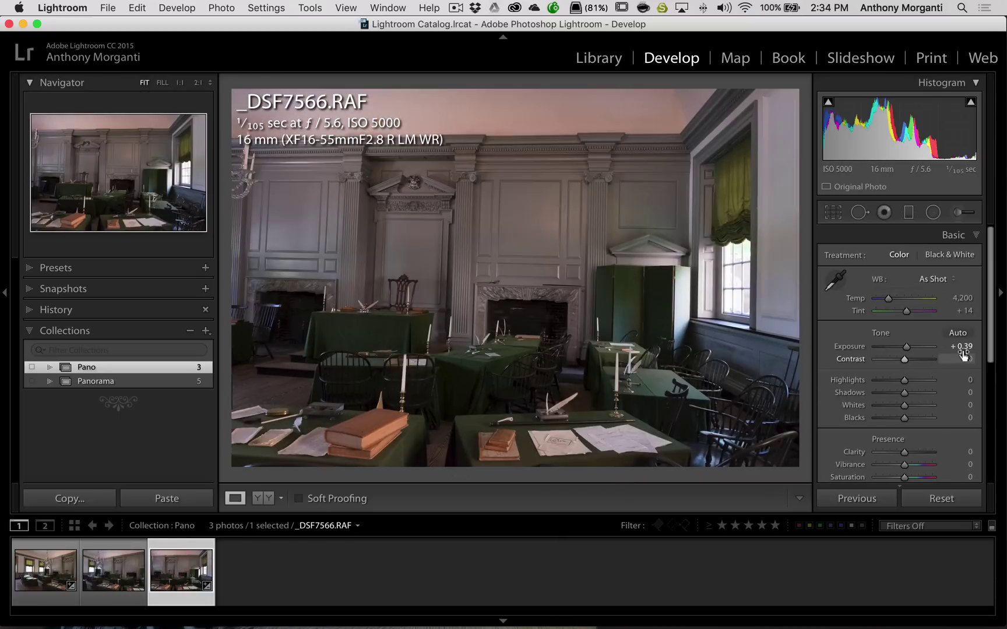
{"action": "left_click", "coordinate": [114, 565]}
{"action": "key", "text": "Left"}
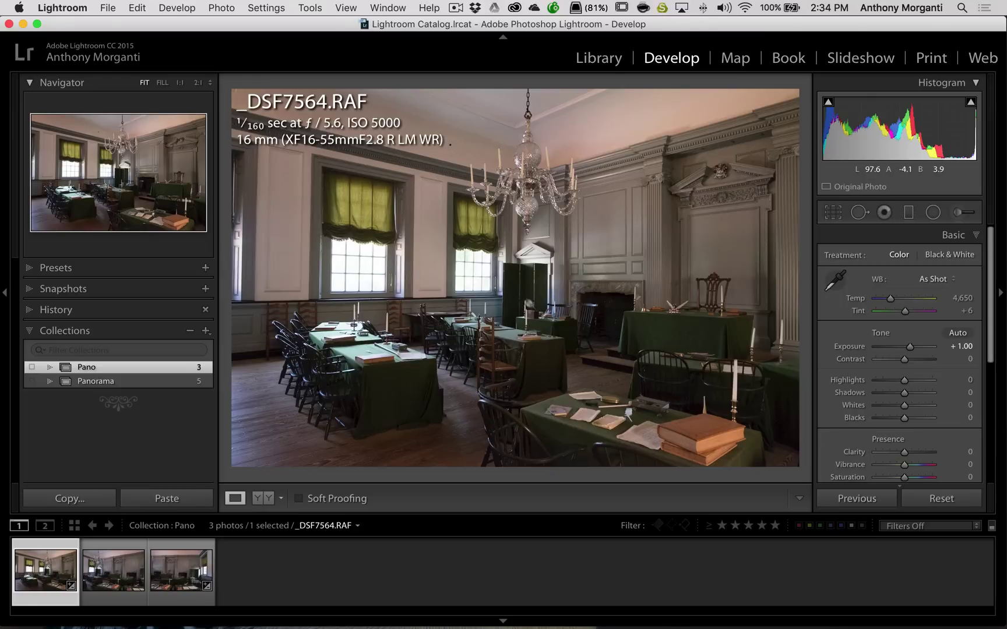
Pull Highlights down to −100 on _DSF7564, _DSF7565 and _DSF7566.
{"action": "left_click_drag", "start_coordinate": [903, 381], "coordinate": [826, 384]}
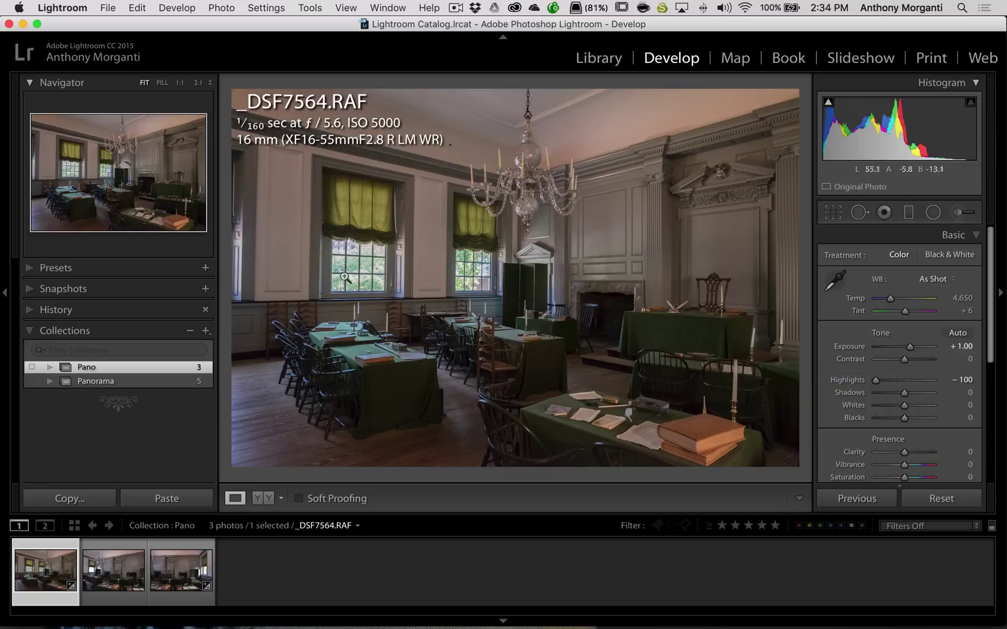
{"action": "left_click", "coordinate": [108, 575]}
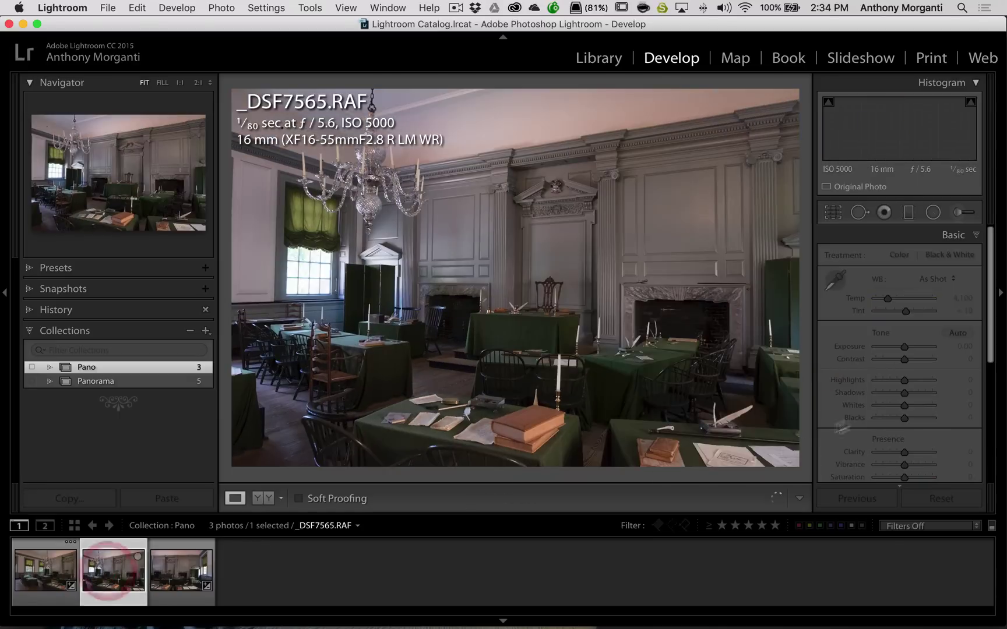
{"action": "left_click_drag", "start_coordinate": [906, 383], "coordinate": [849, 378]}
{"action": "left_click", "coordinate": [181, 571]}
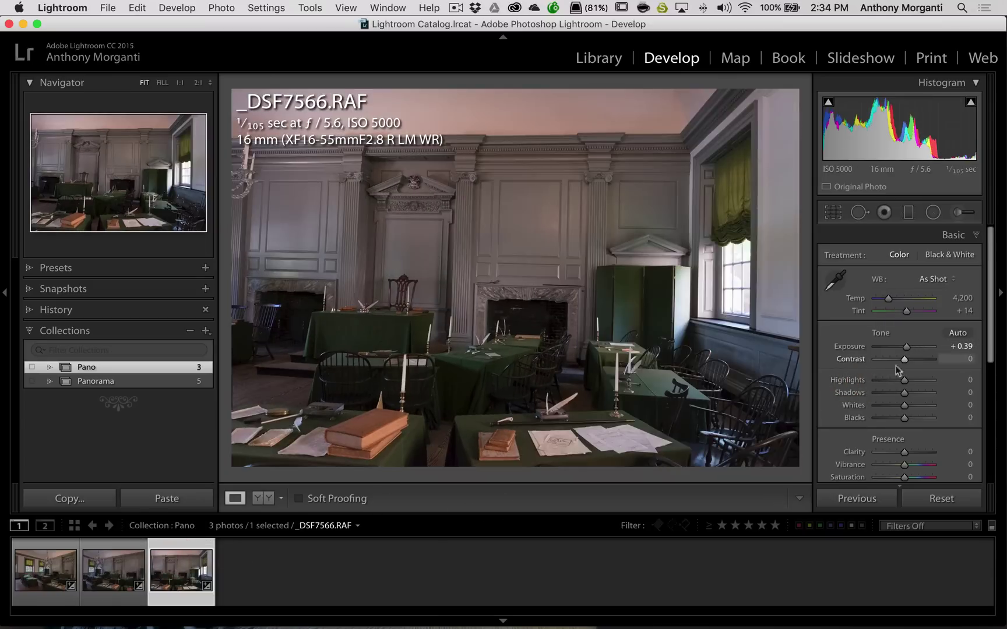
{"action": "left_click_drag", "start_coordinate": [904, 382], "coordinate": [834, 385]}
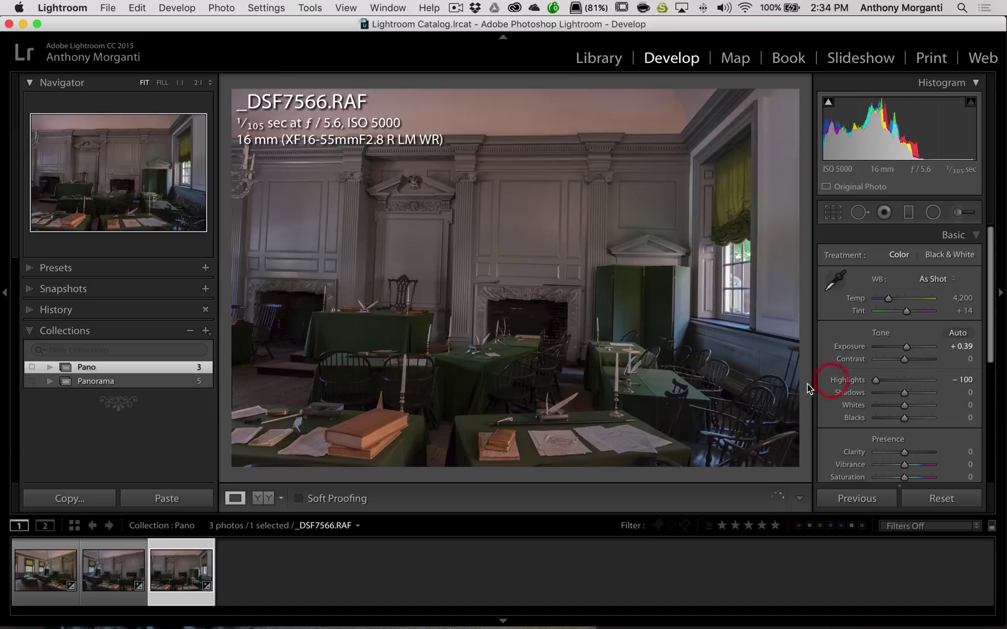
Step through the three frames to check the recovered highlights, ending on _DSF7564.
{"action": "left_click", "coordinate": [40, 576]}
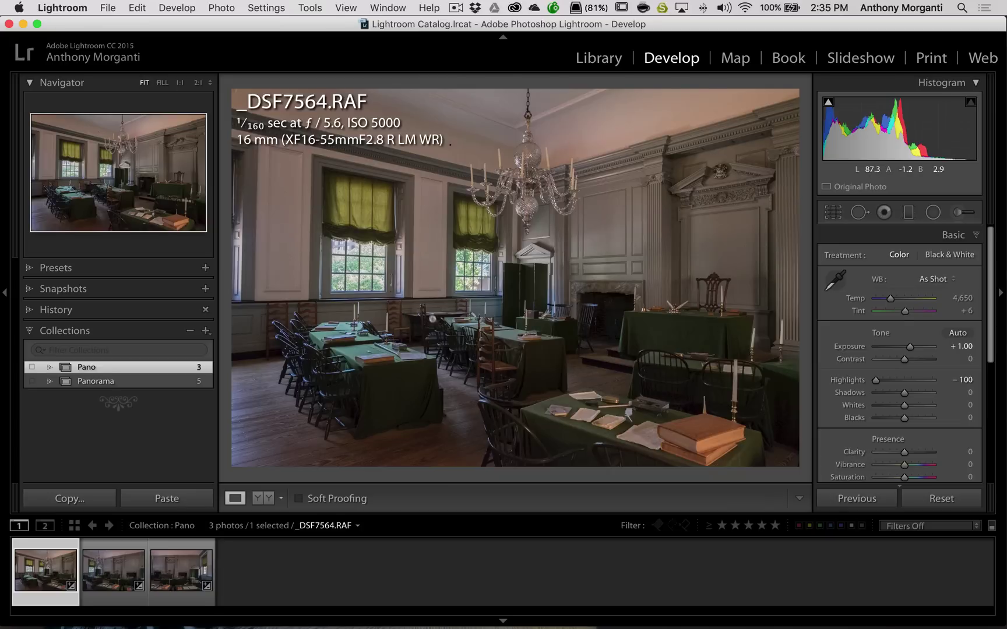
{"action": "left_click", "coordinate": [115, 572]}
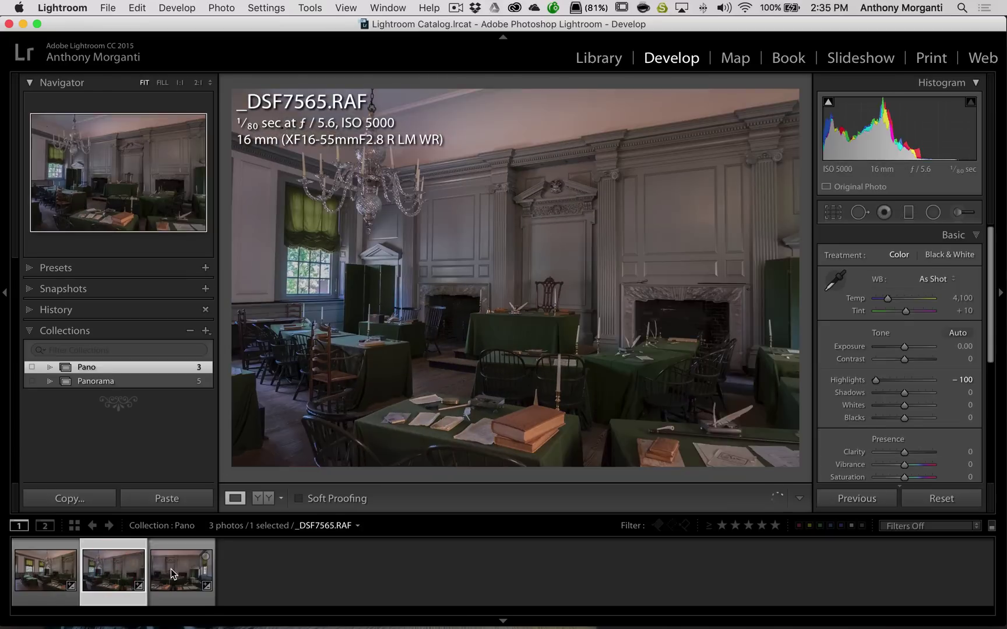
{"action": "key", "text": "Right"}
{"action": "key", "text": "Left"}
{"action": "key", "text": "Left"}
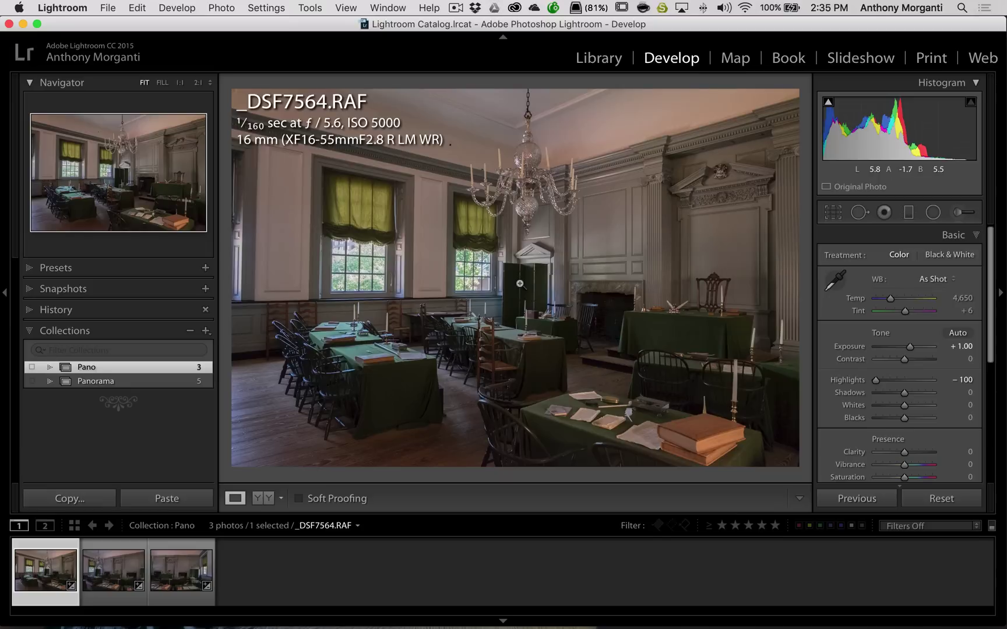
Compare chandelier noise at full size on _DSF7564 and _DSF7565, then fit _DSF7564 back in view.
{"action": "left_click", "coordinate": [488, 135]}
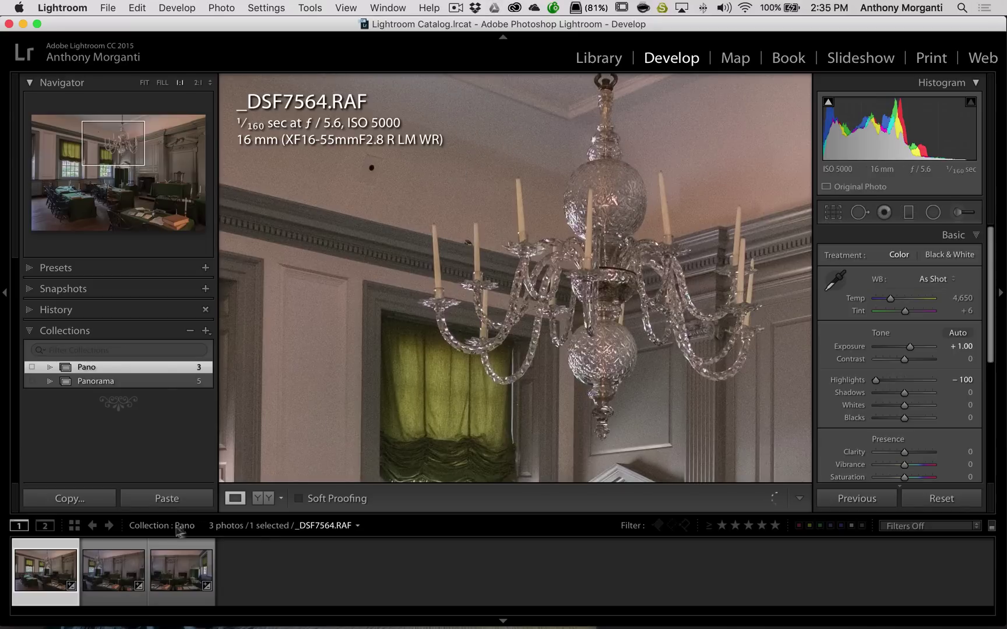
{"action": "left_click", "coordinate": [113, 571]}
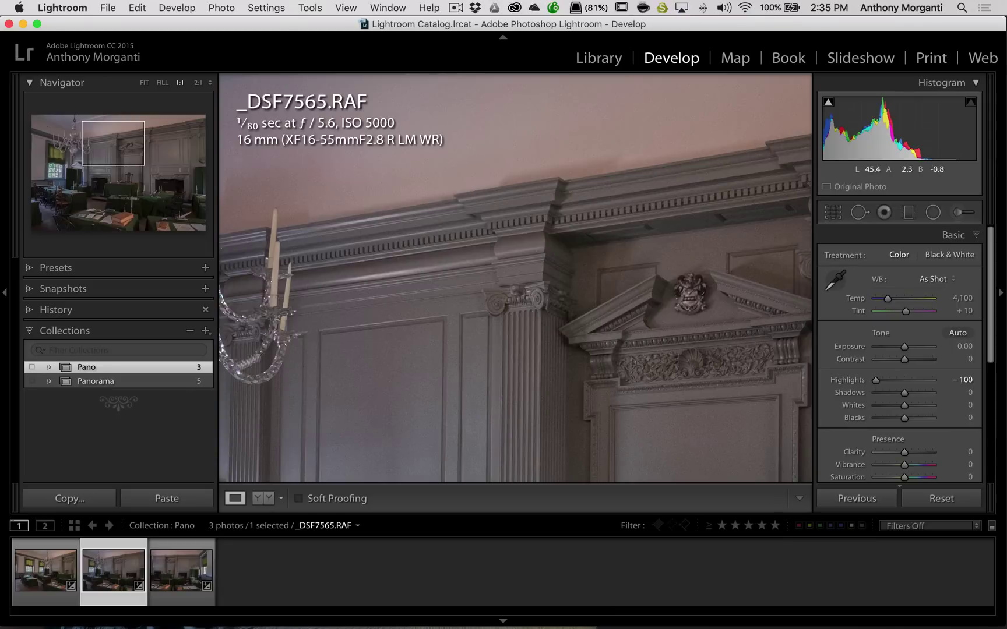
{"action": "left_click", "coordinate": [42, 575]}
{"action": "left_click", "coordinate": [42, 577]}
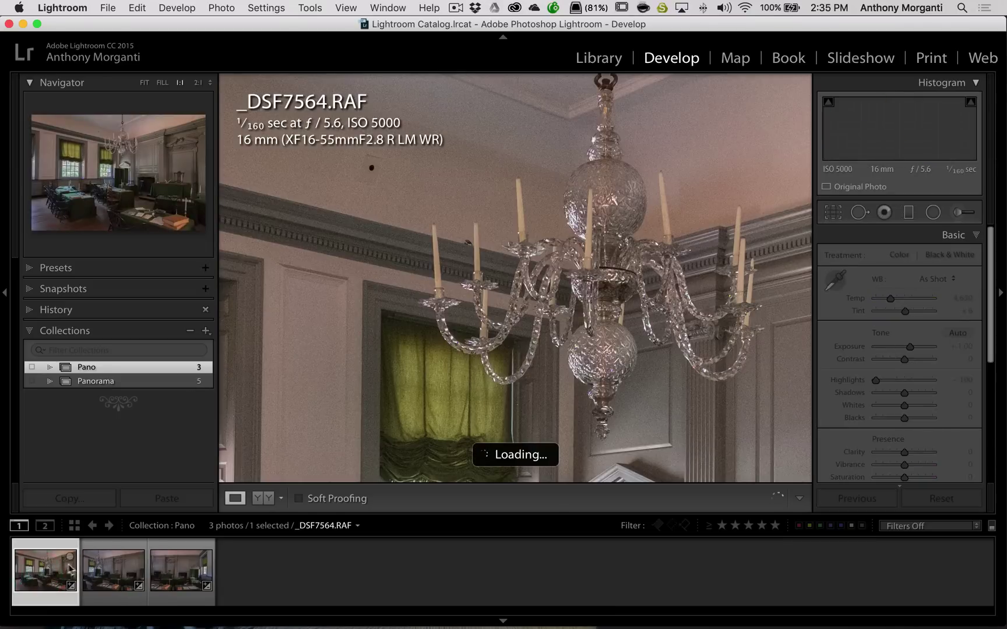
{"action": "left_click", "coordinate": [472, 297]}
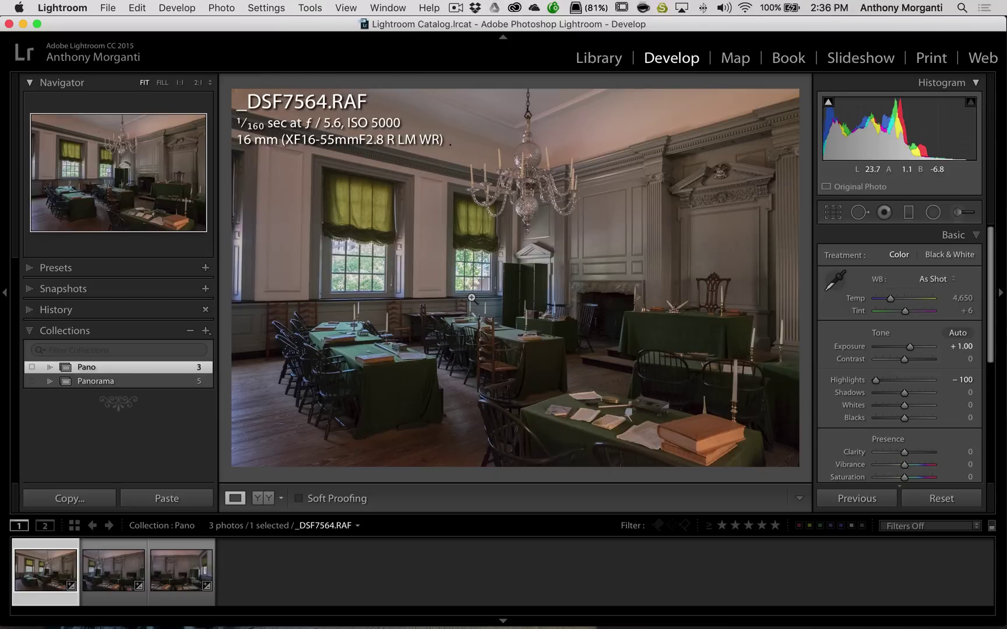
Send _DSF7564 to Topaz DeNoise 6 as a 16-bit TIFF copy with Lightroom adjustments.
{"action": "right_click", "coordinate": [471, 212]}
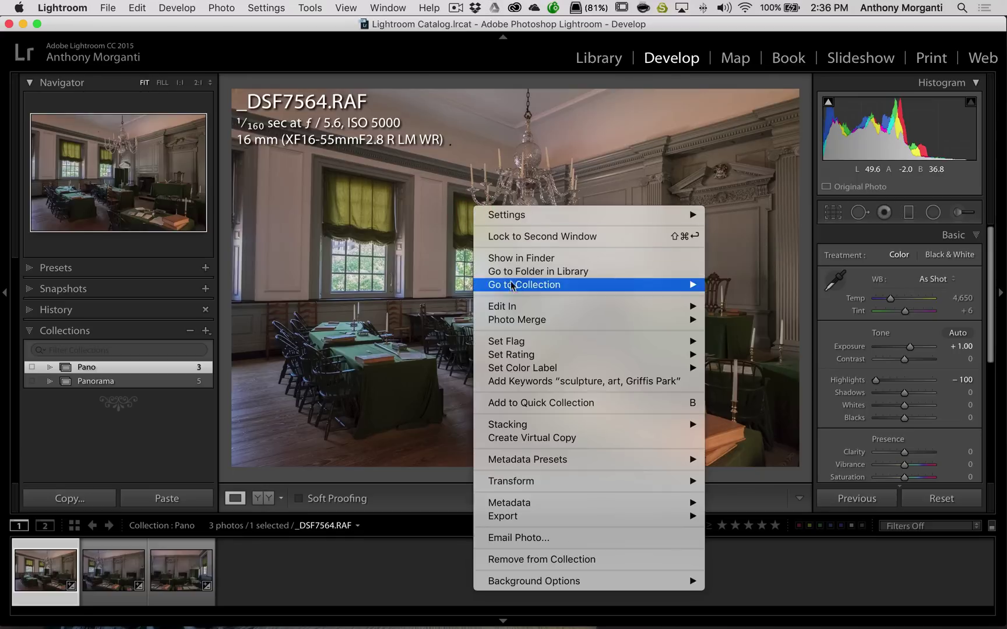
{"action": "mouse_move", "coordinate": [523, 306]}
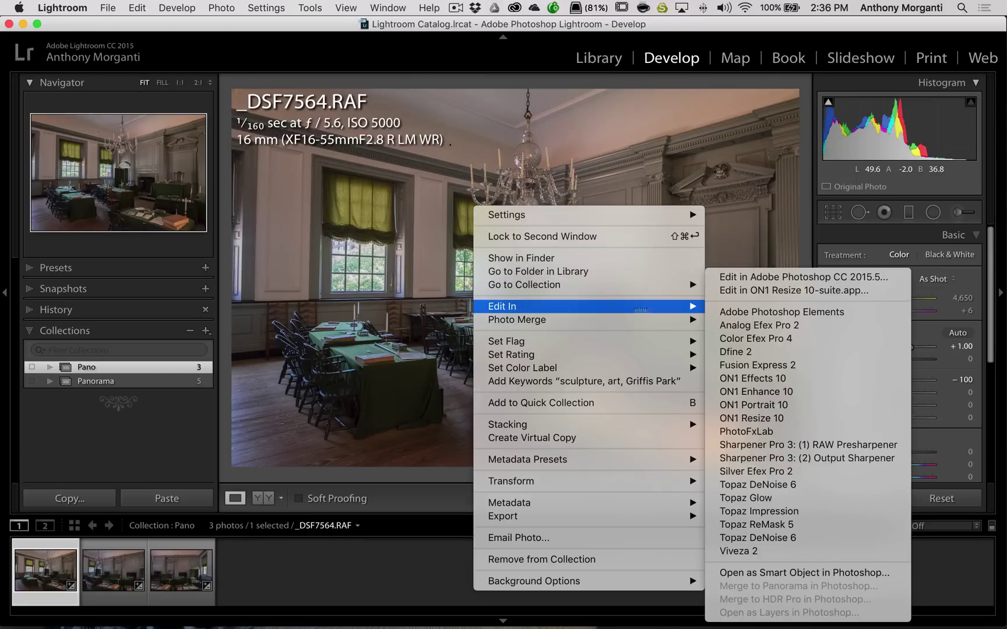
{"action": "left_click", "coordinate": [751, 538]}
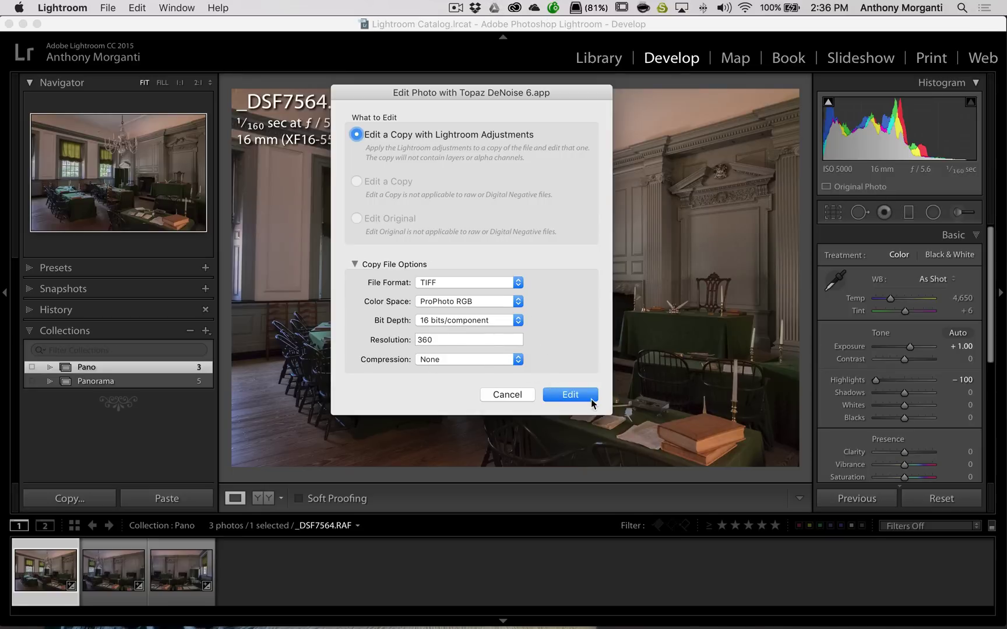
{"action": "left_click", "coordinate": [574, 394]}
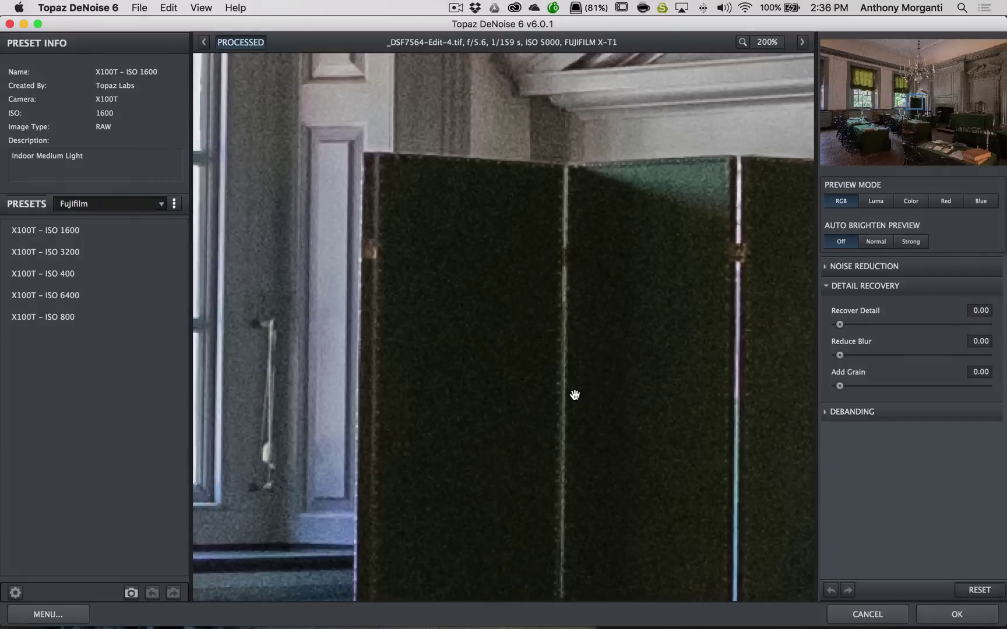
Compare the X100T ISO 400 to ISO 6400 presets on the zoomed preview, settling on ISO 6400.
{"action": "left_click_drag", "start_coordinate": [584, 188], "coordinate": [528, 444]}
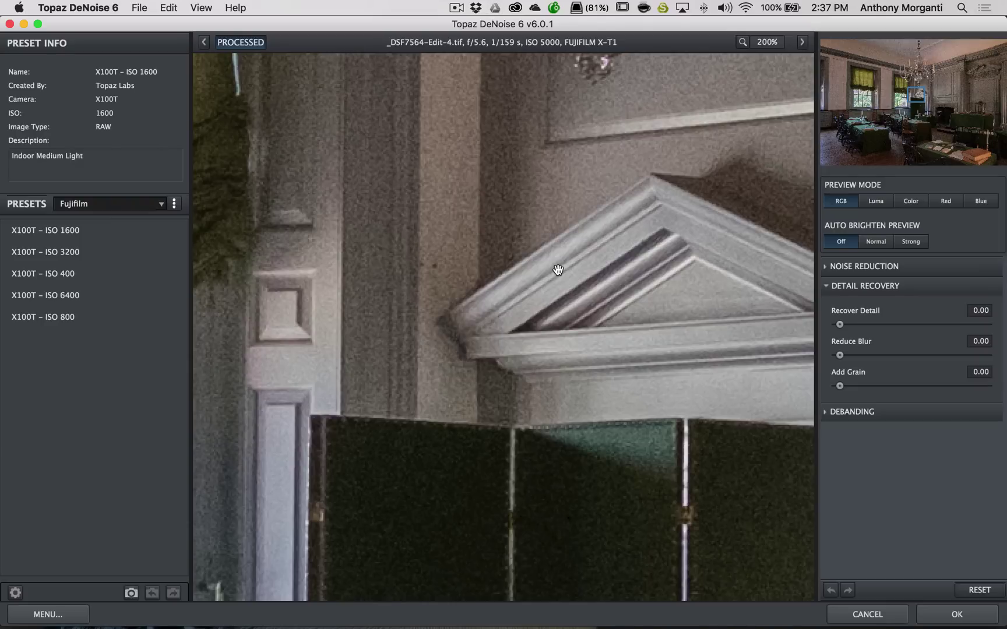
{"action": "left_click_drag", "start_coordinate": [519, 216], "coordinate": [506, 257]}
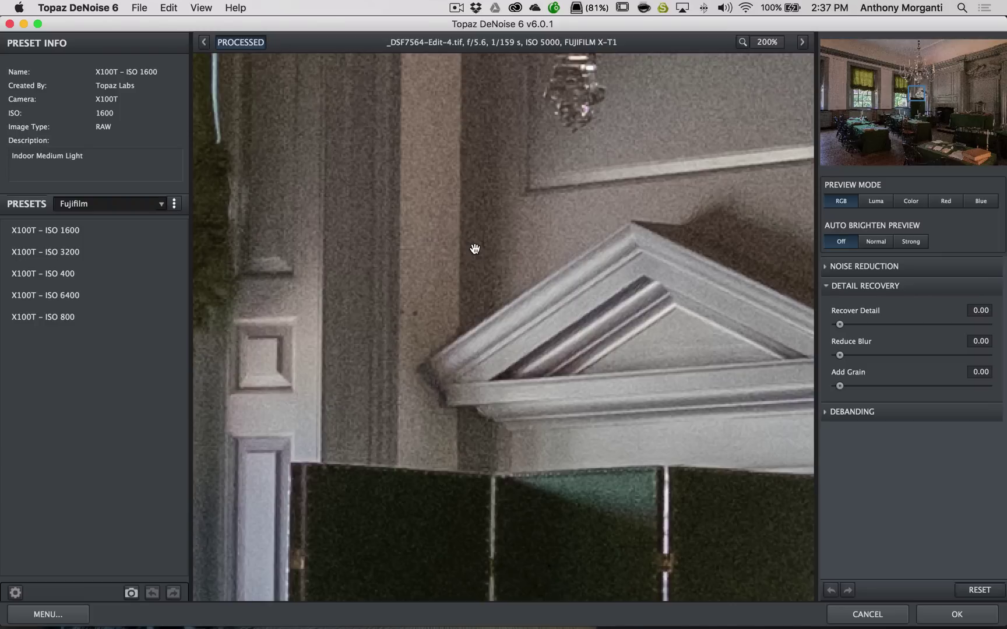
{"action": "left_click", "coordinate": [73, 317]}
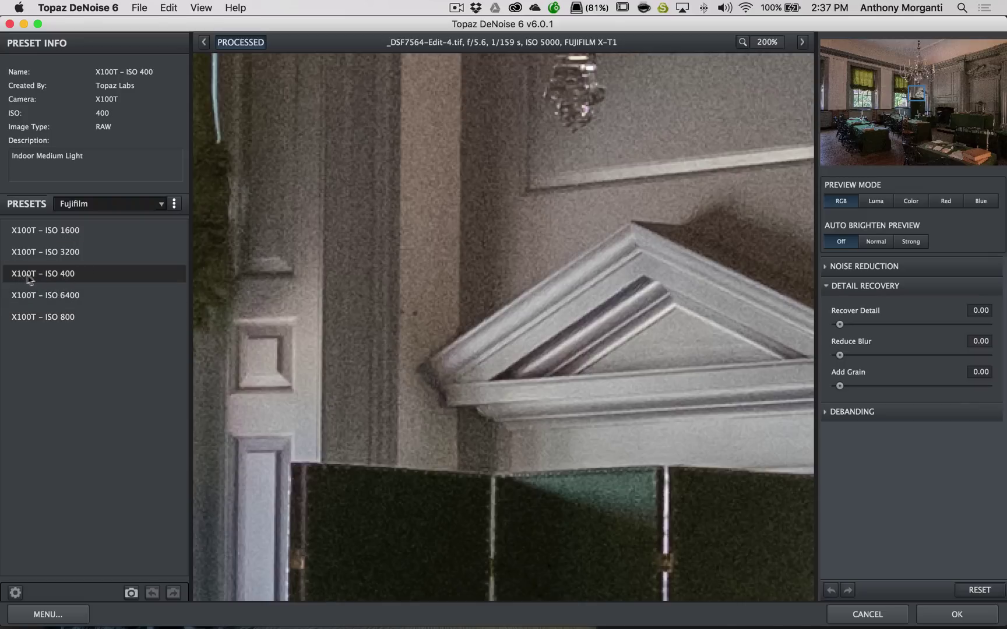
{"action": "left_click", "coordinate": [60, 276]}
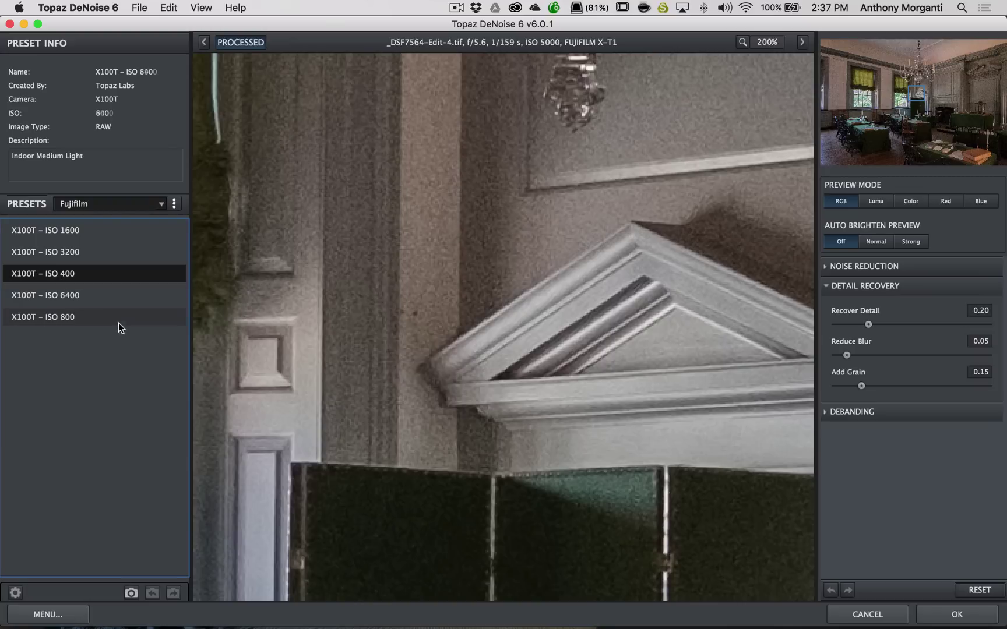
{"action": "left_click", "coordinate": [48, 319]}
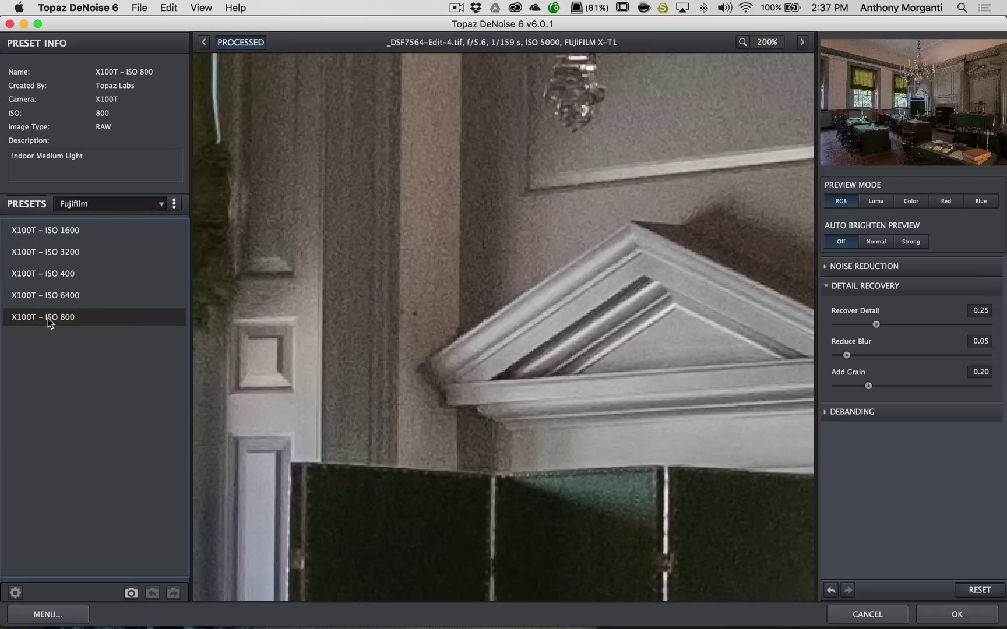
{"action": "left_click", "coordinate": [74, 232]}
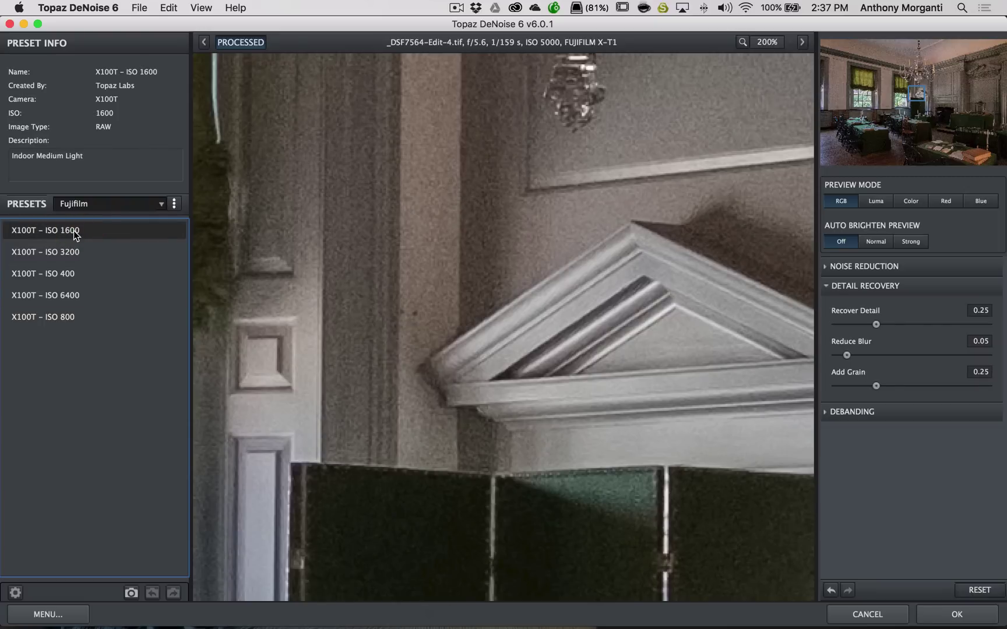
{"action": "left_click", "coordinate": [70, 253]}
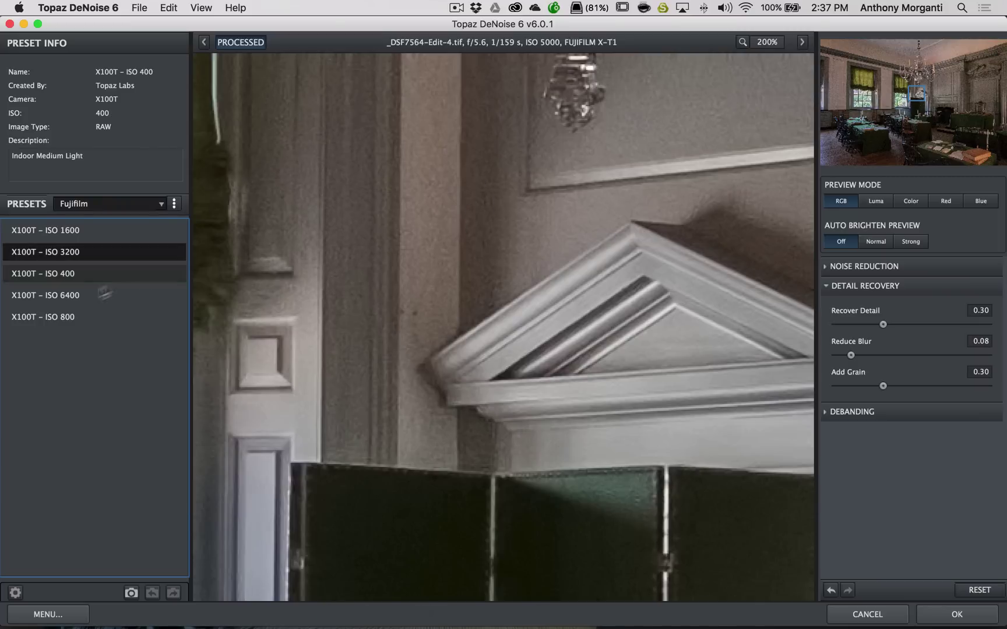
{"action": "left_click", "coordinate": [69, 295]}
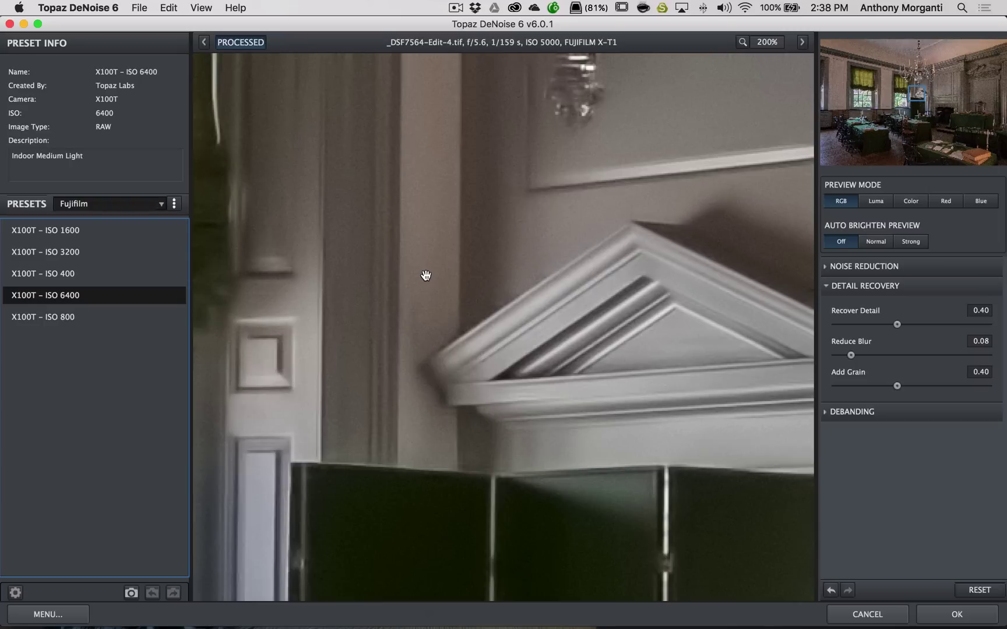
{"action": "left_click_drag", "start_coordinate": [615, 171], "coordinate": [484, 217]}
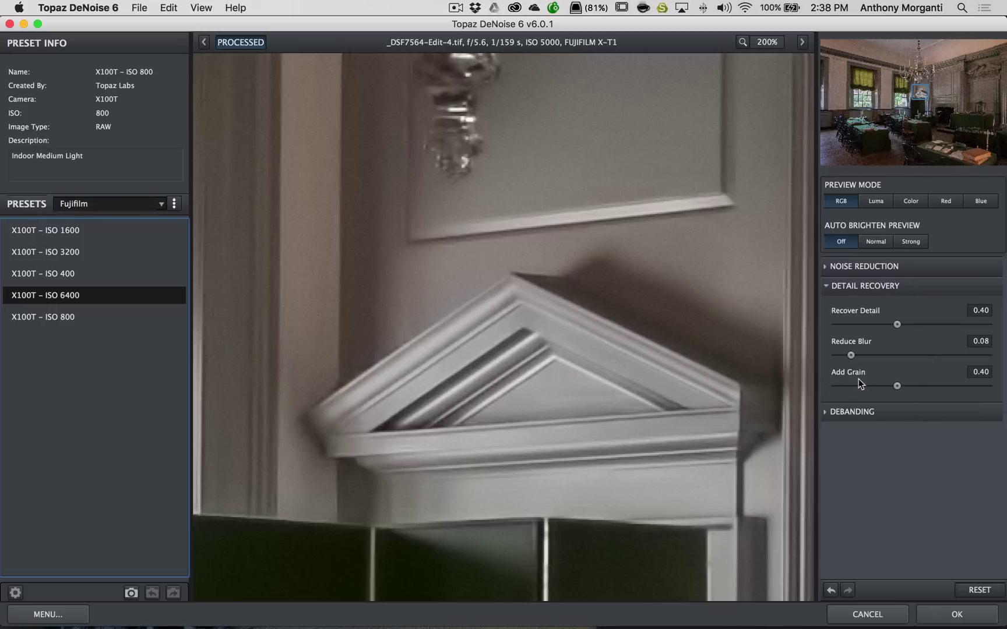
Set Add Grain to 0.00 and return the denoised _DSF7564-Edit-4.tif to Lightroom.
{"action": "left_click_drag", "start_coordinate": [899, 387], "coordinate": [836, 387]}
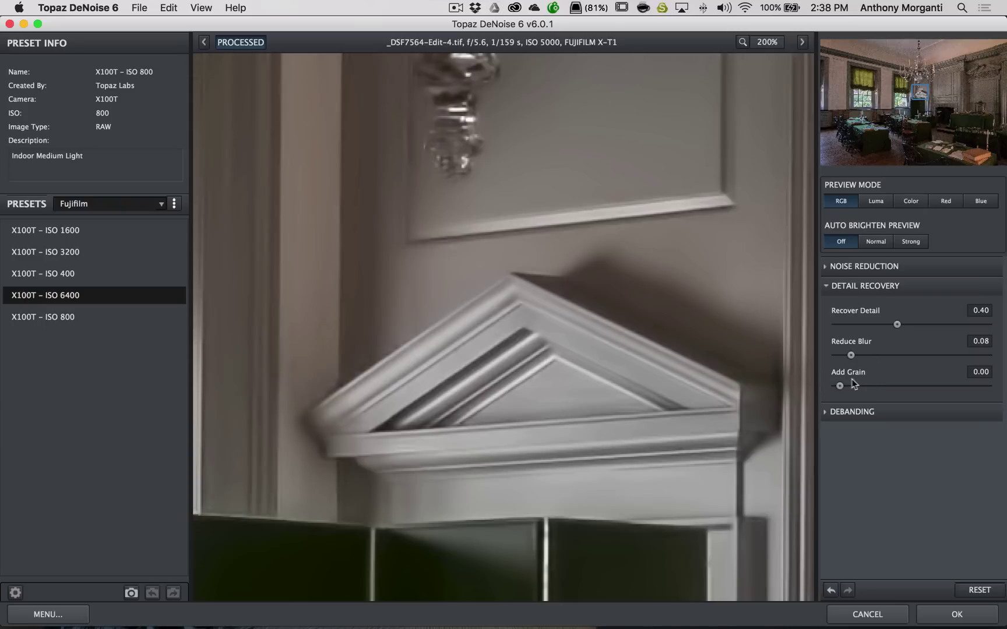
{"action": "left_click", "coordinate": [951, 616]}
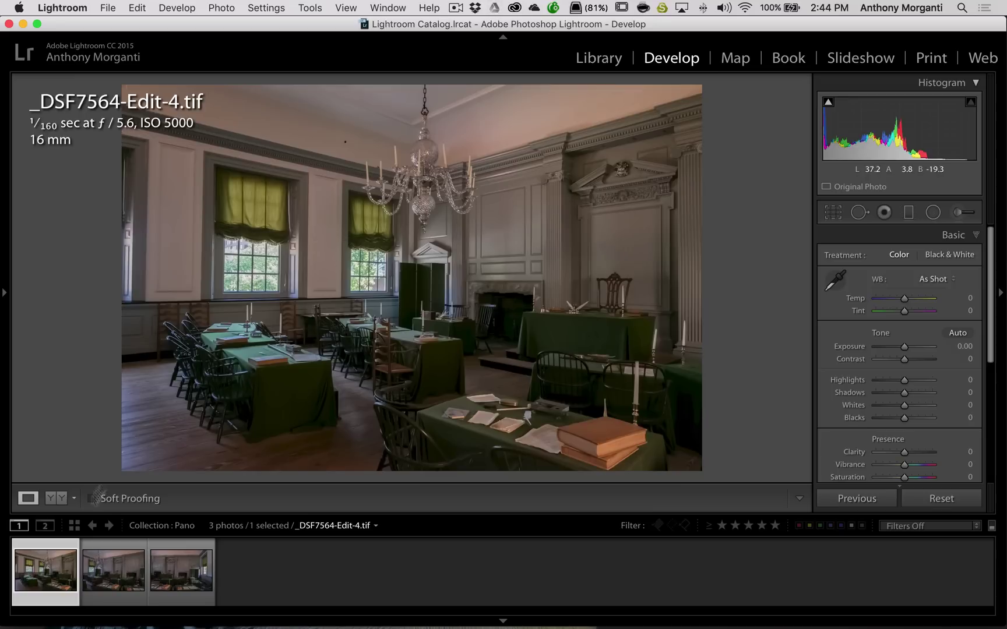
Review each denoised photo in the filmstrip, then collapse the Basic panel.
{"action": "left_click", "coordinate": [104, 577]}
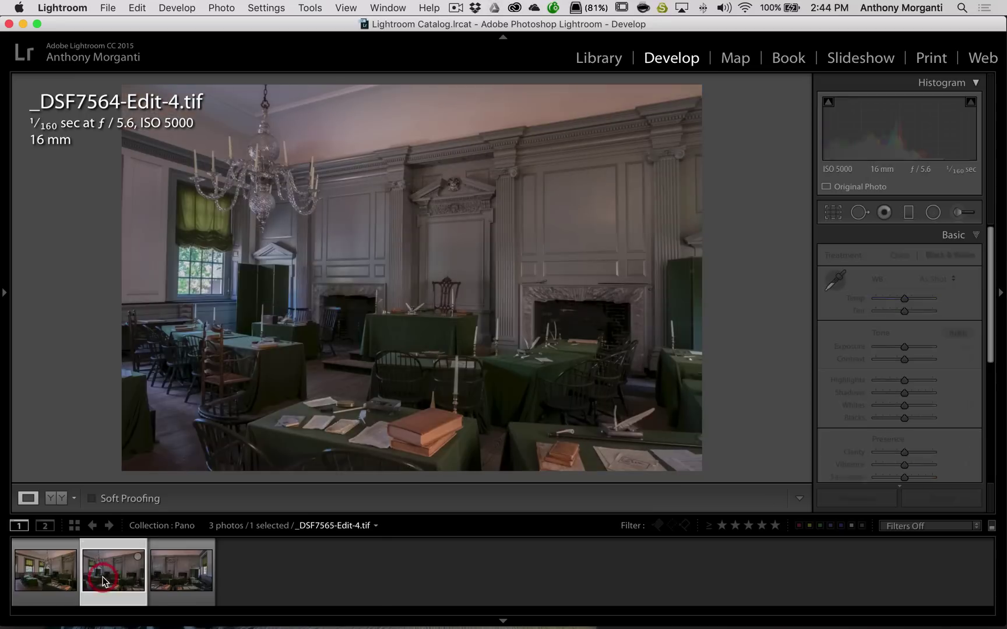
{"action": "left_click", "coordinate": [168, 572]}
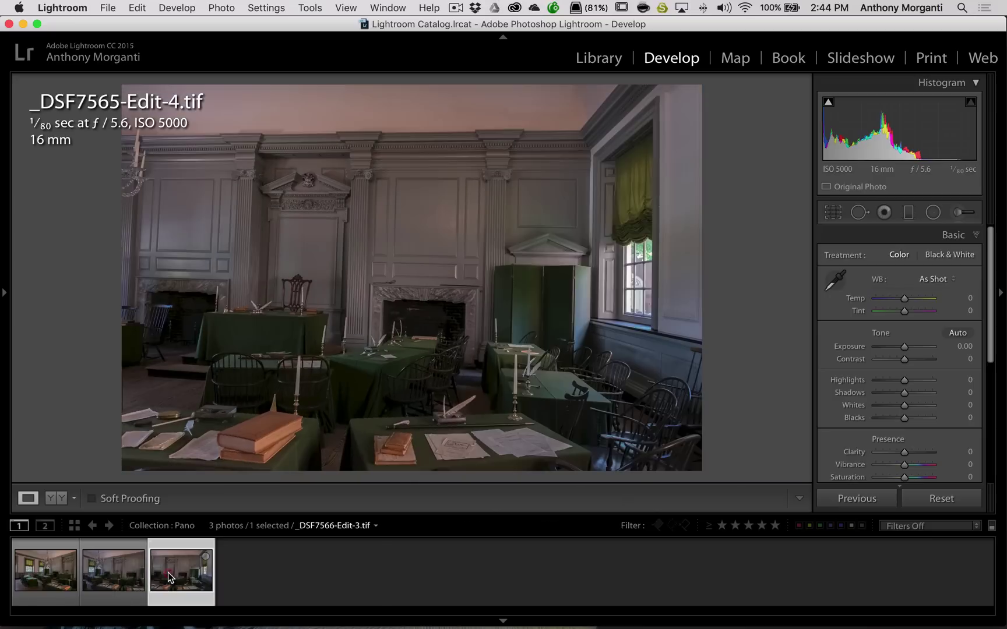
{"action": "left_click", "coordinate": [133, 575]}
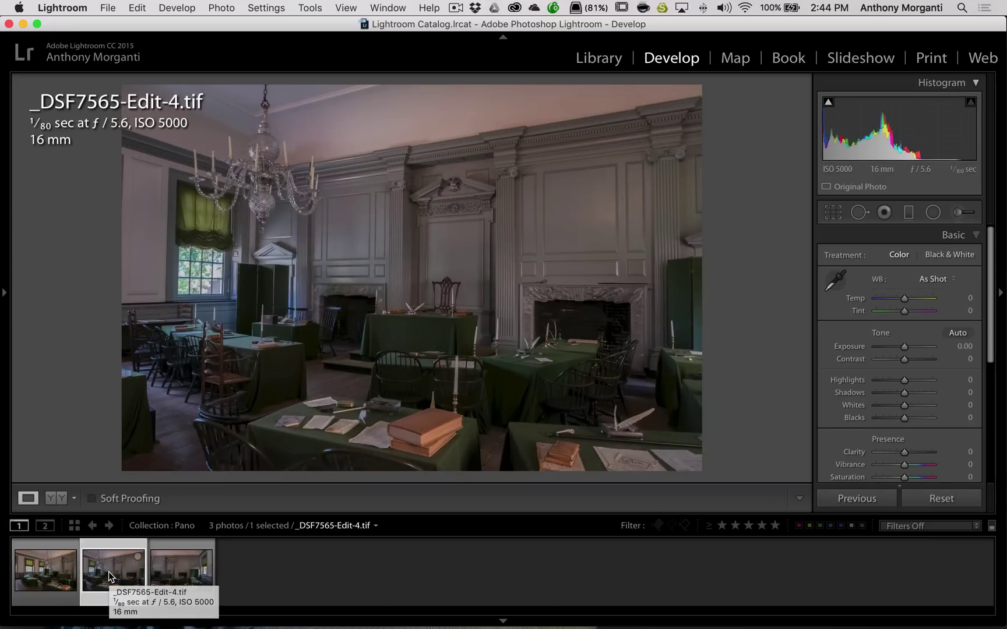
{"action": "left_click", "coordinate": [58, 577]}
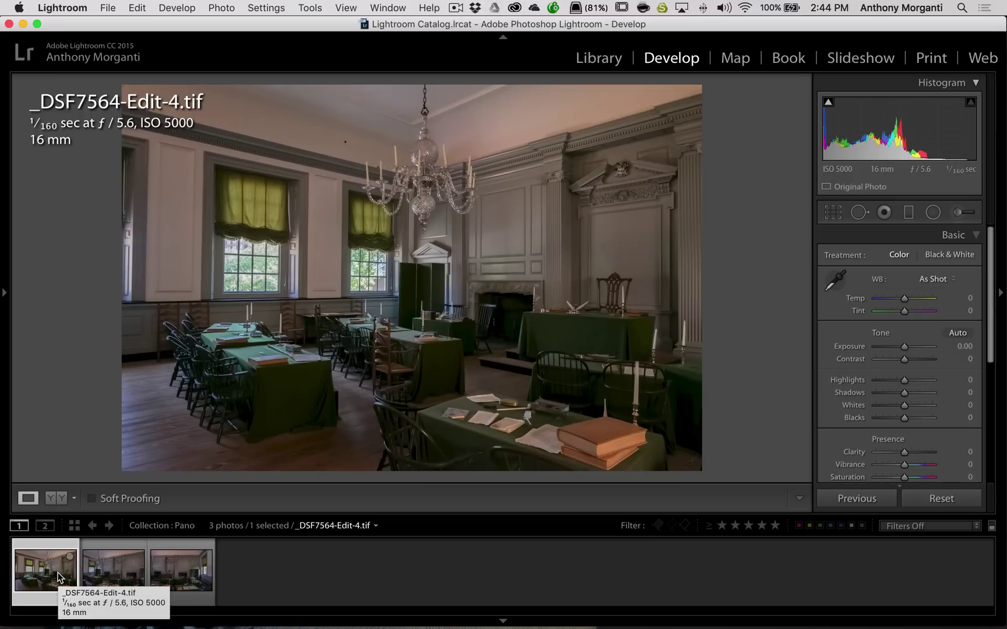
{"action": "left_click", "coordinate": [925, 238]}
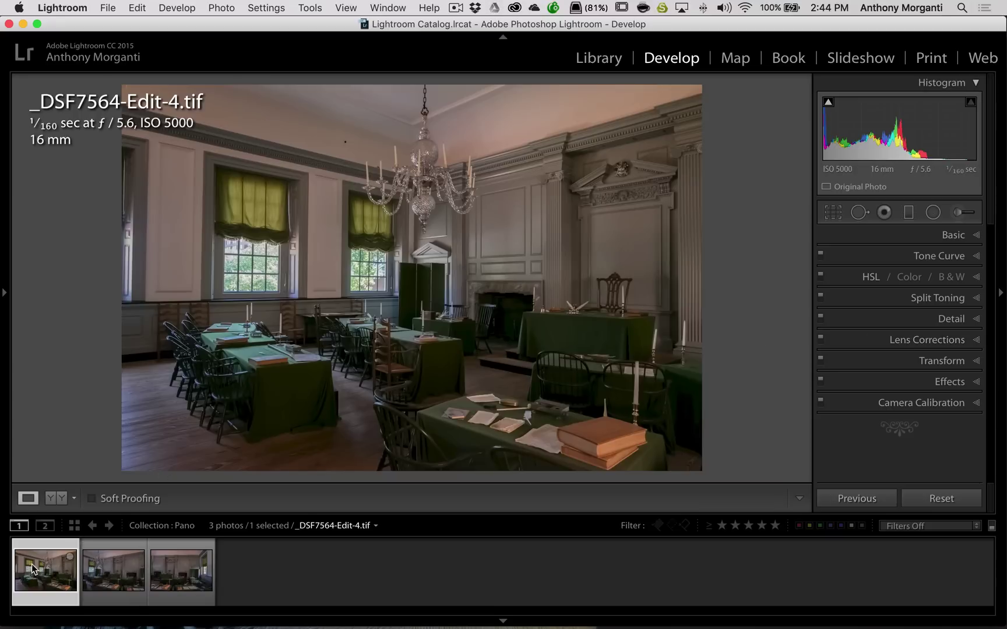
Select all three room photos and start a Photo Merge > Panorama.
{"action": "key", "text": "shift"}
{"action": "left_click", "coordinate": [180, 580], "text": "shift"}
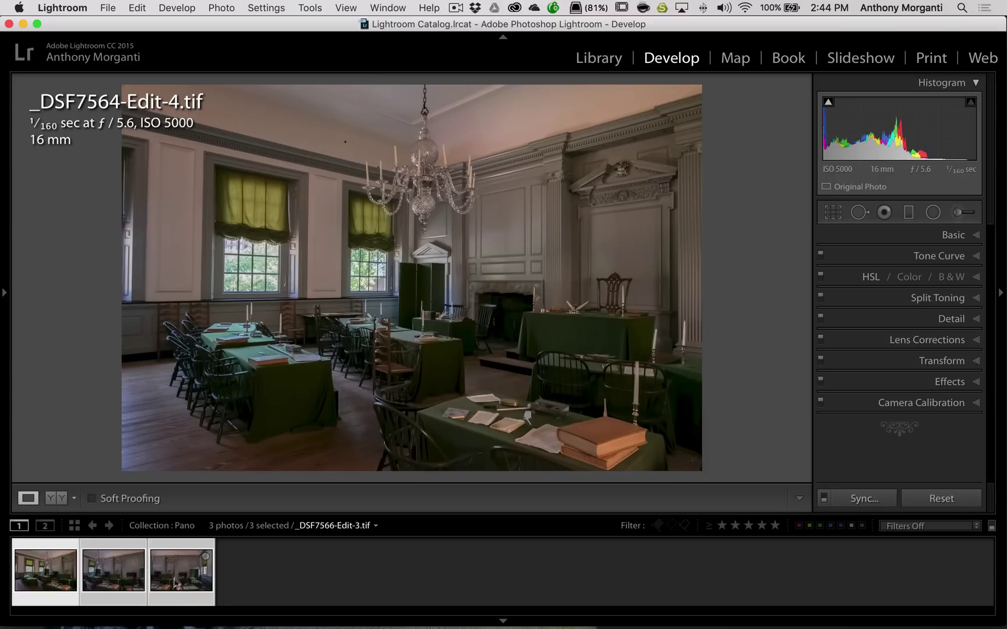
{"action": "right_click", "coordinate": [176, 577]}
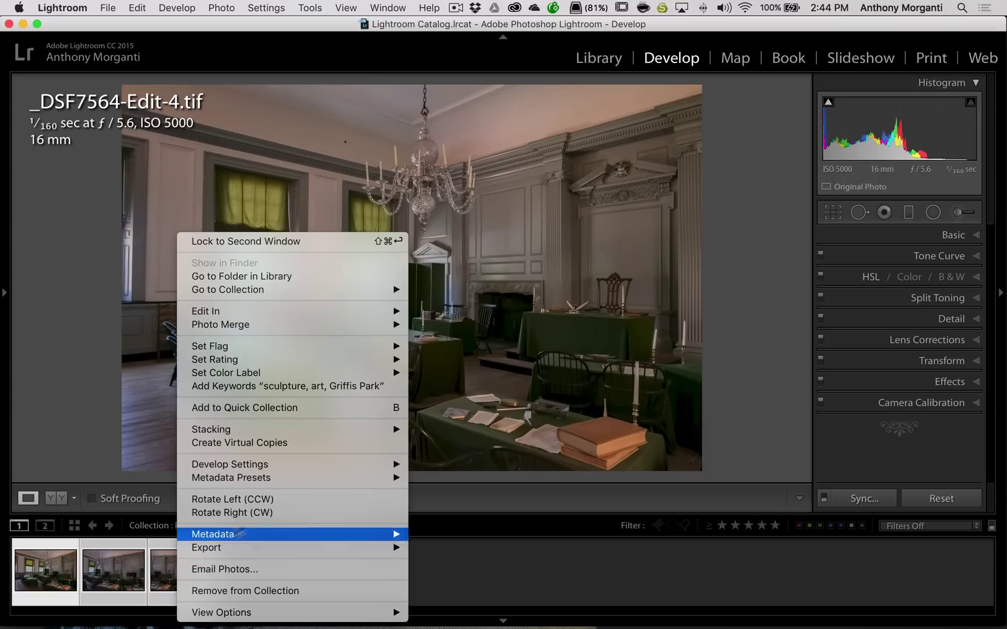
{"action": "mouse_move", "coordinate": [347, 329]}
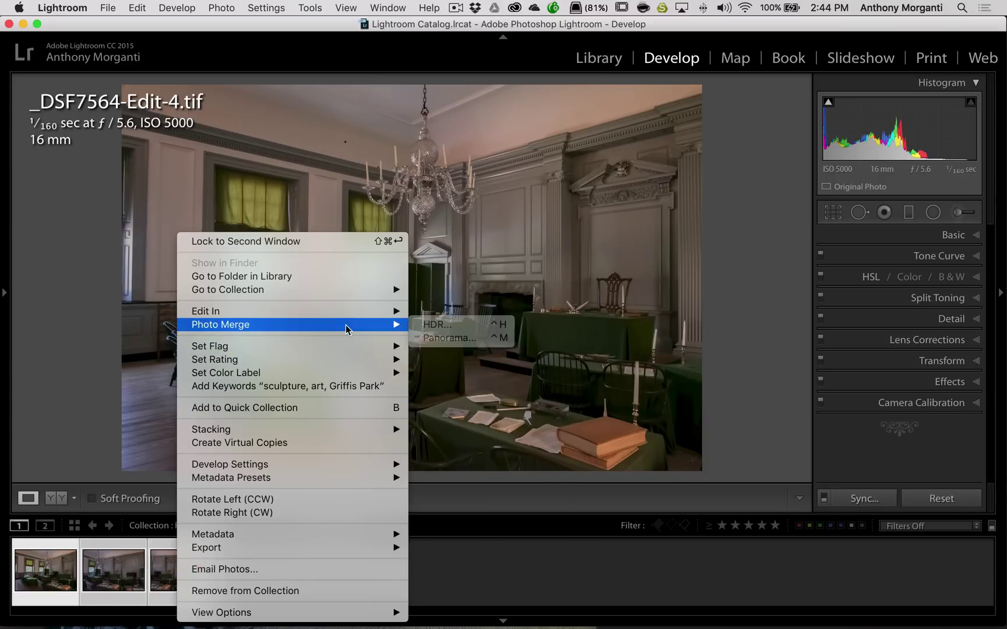
{"action": "left_click", "coordinate": [427, 338]}
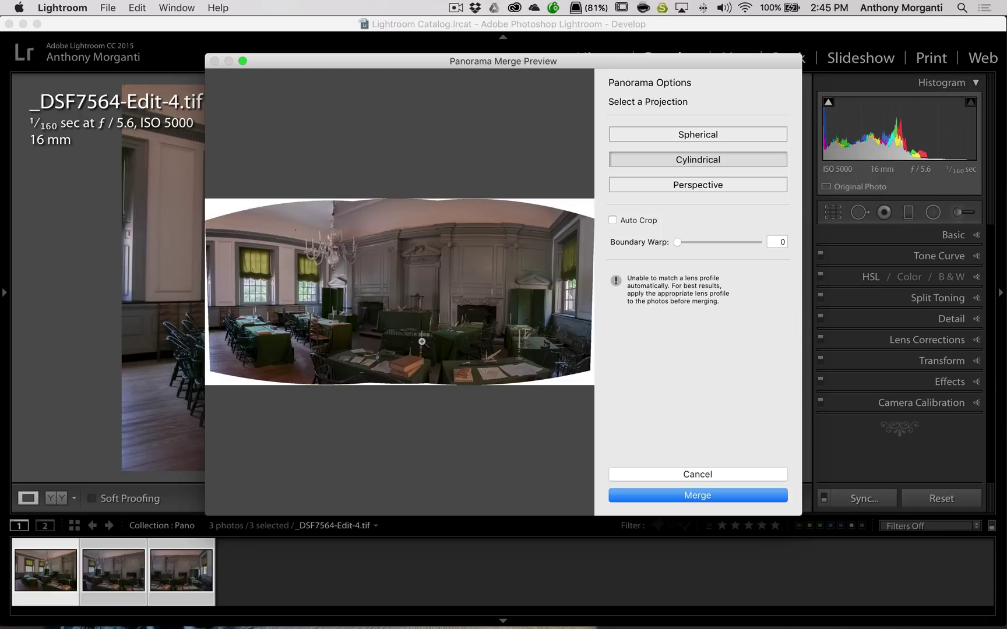
Enable Auto Crop and compare Spherical, Cylindrical and Perspective projections, ending on Cylindrical.
{"action": "left_click", "coordinate": [614, 221]}
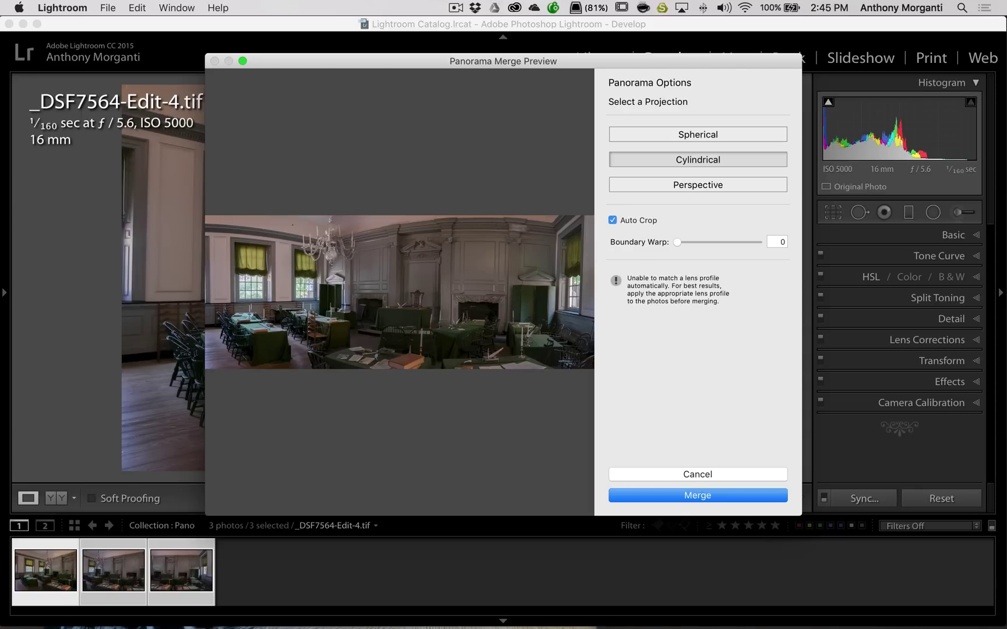
{"action": "left_click", "coordinate": [701, 134]}
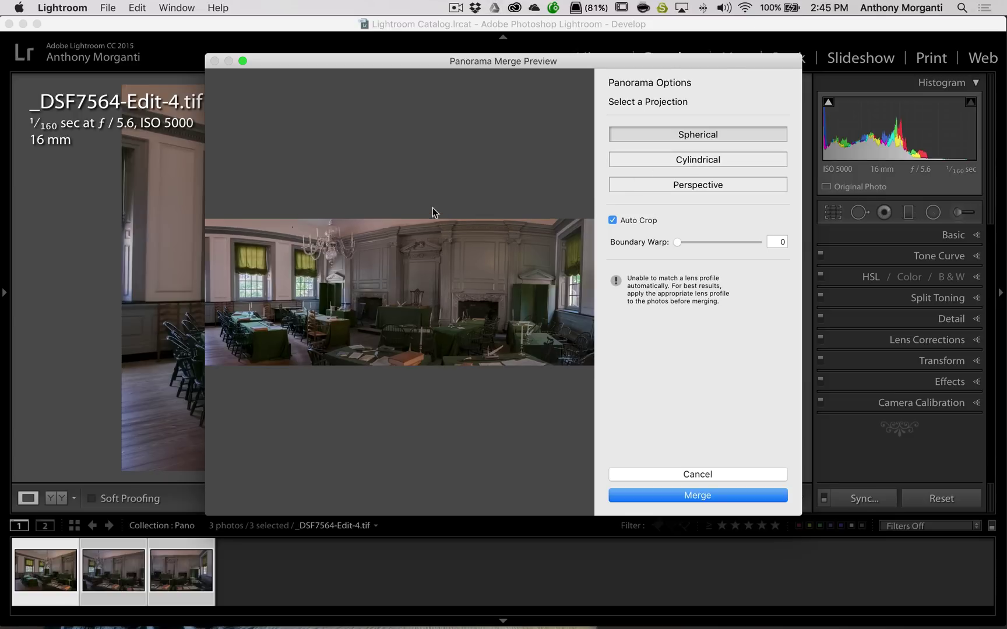
{"action": "left_click", "coordinate": [676, 160]}
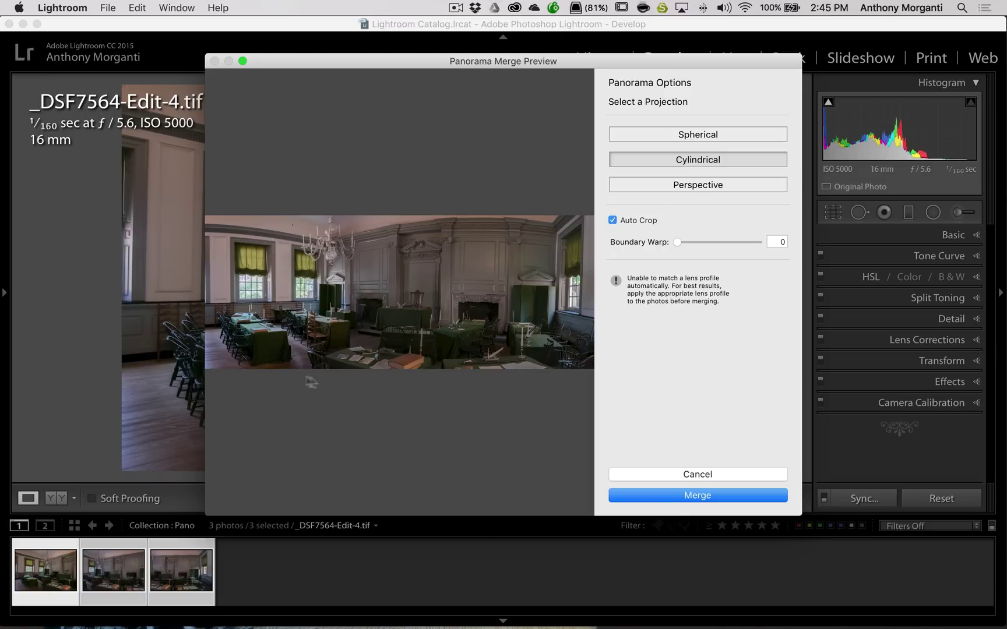
{"action": "left_click", "coordinate": [686, 186]}
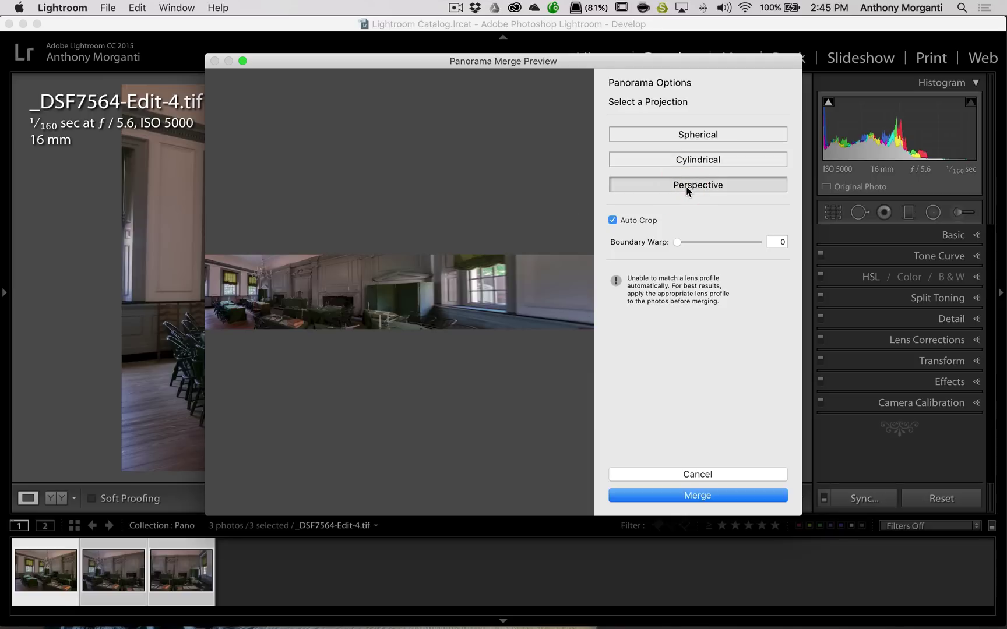
{"action": "left_click", "coordinate": [712, 158]}
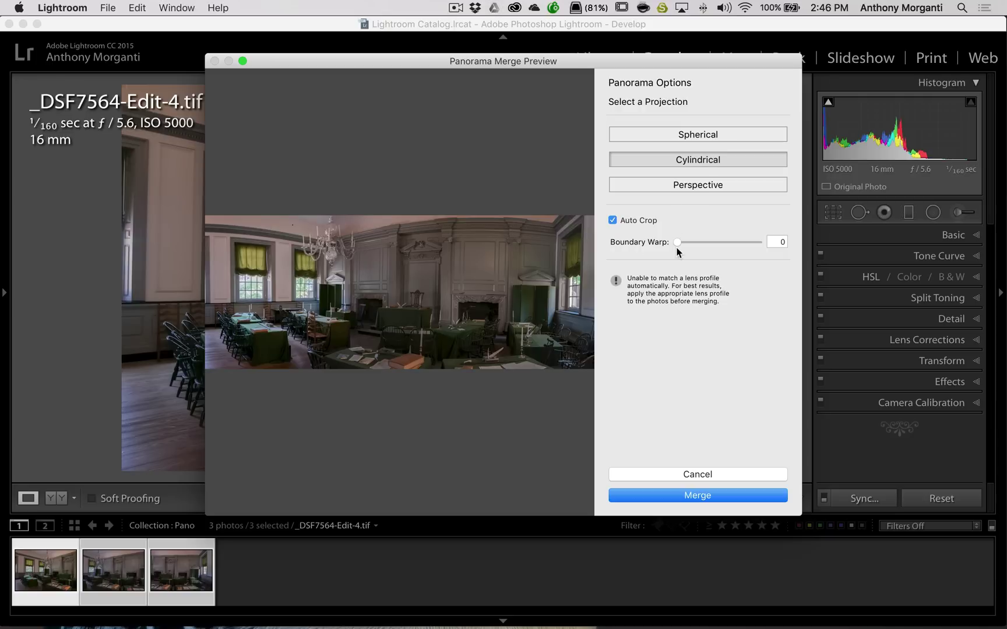
With Auto Crop off, set Boundary Warp to 100, compare against 0 zoomed in, then restore 100.
{"action": "left_click", "coordinate": [612, 220]}
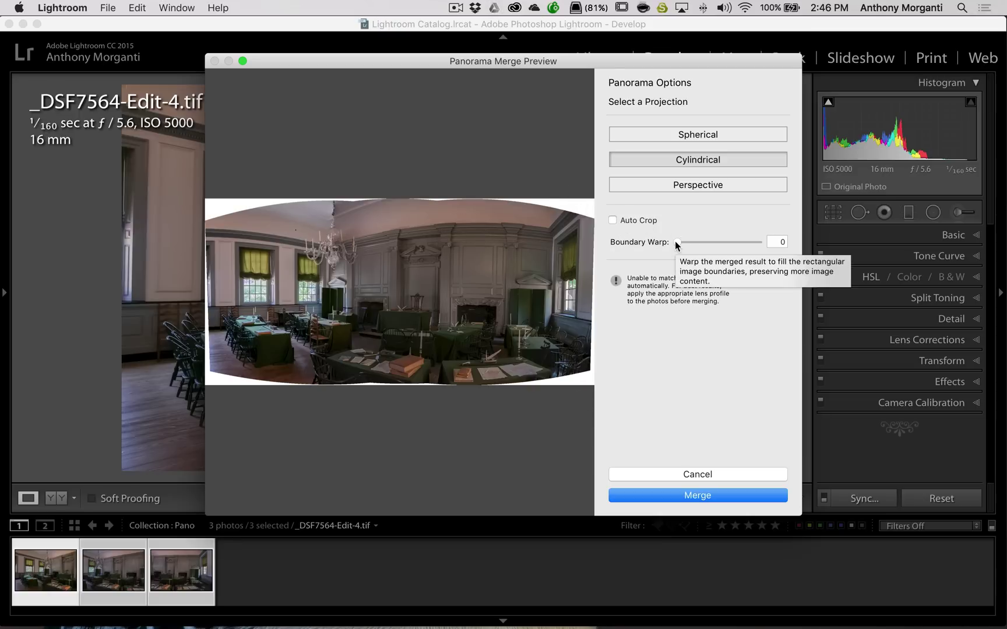
{"action": "left_click_drag", "start_coordinate": [676, 243], "coordinate": [770, 243]}
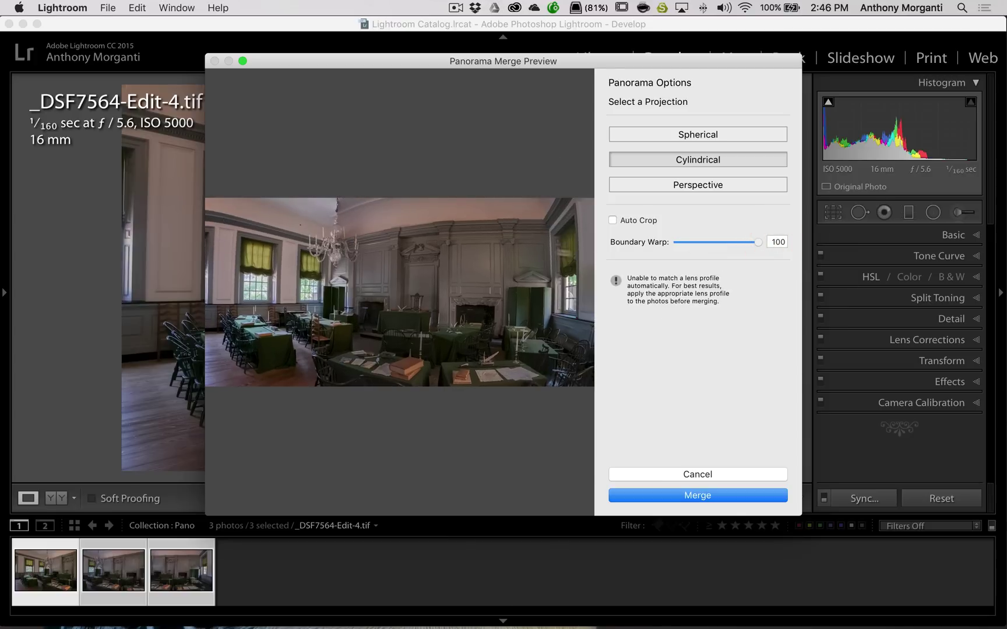
{"action": "left_click", "coordinate": [562, 226]}
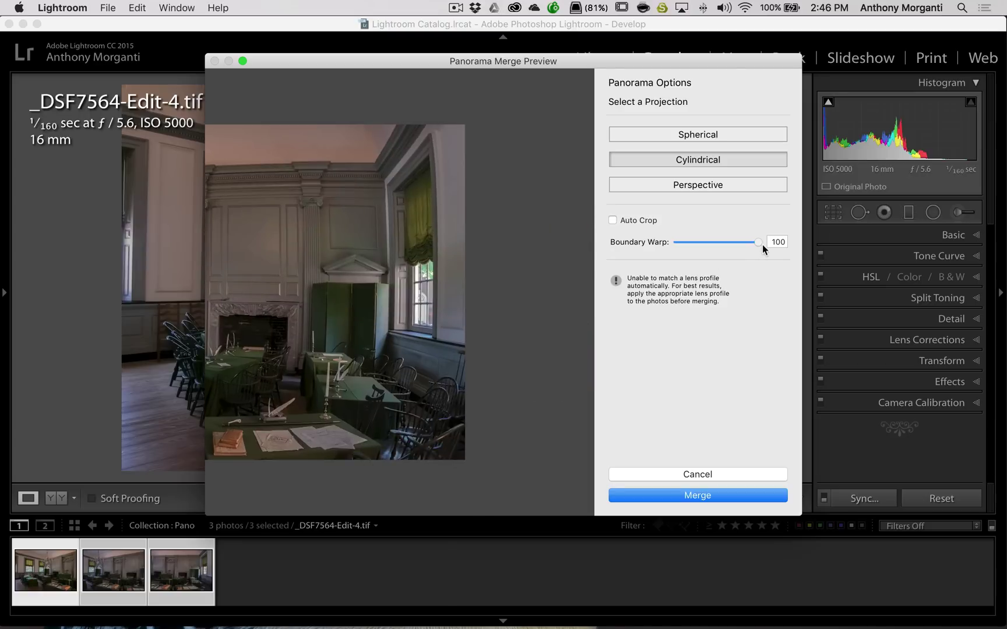
{"action": "left_click_drag", "start_coordinate": [758, 242], "coordinate": [632, 249]}
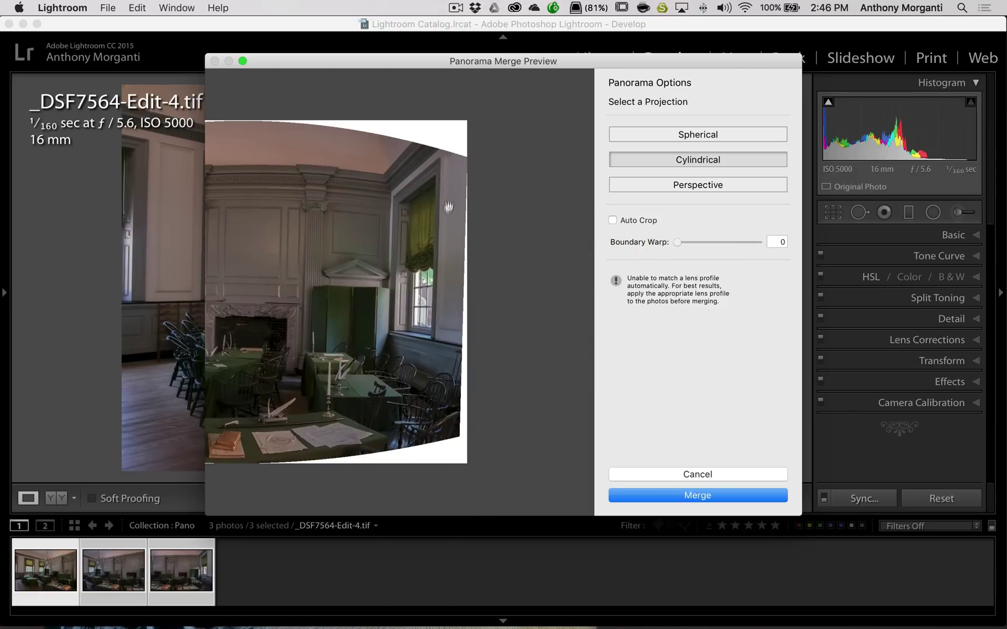
{"action": "left_click_drag", "start_coordinate": [676, 241], "coordinate": [772, 241]}
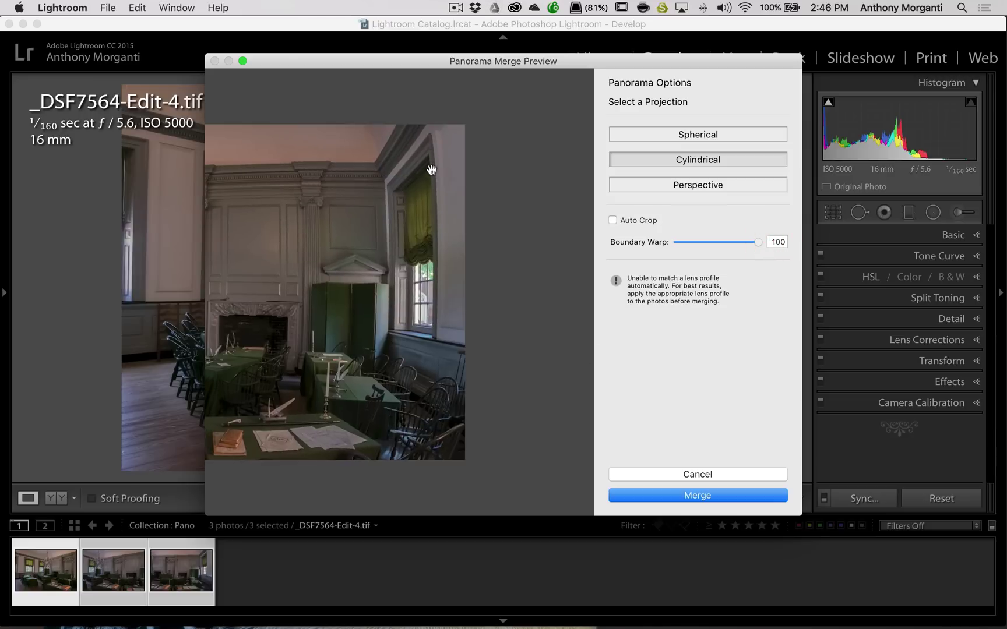
{"action": "left_click", "coordinate": [421, 235]}
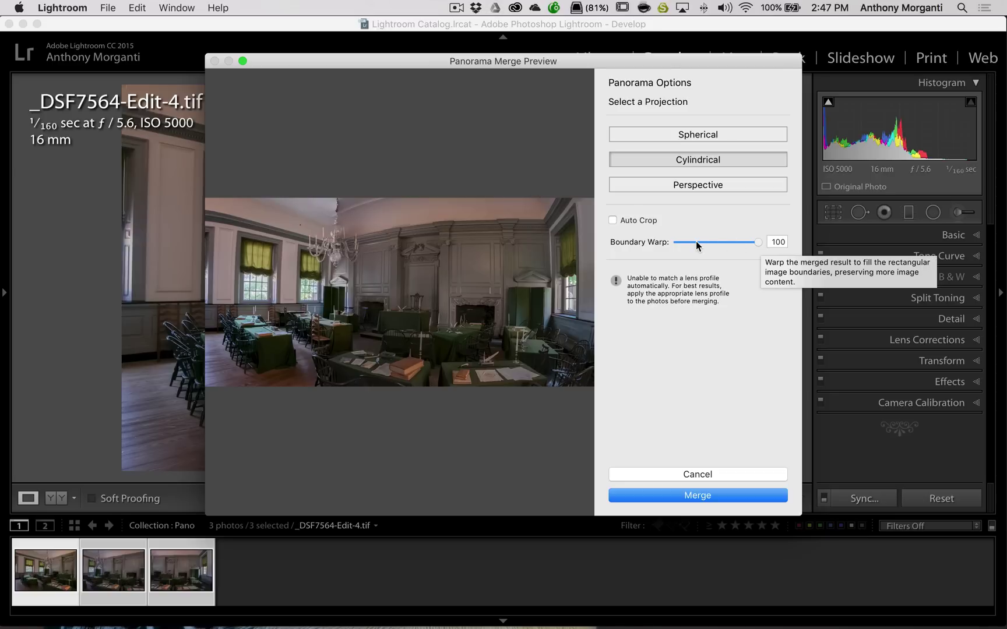
Re-enable Auto Crop and merge the panorama into a new image.
{"action": "left_click", "coordinate": [613, 221]}
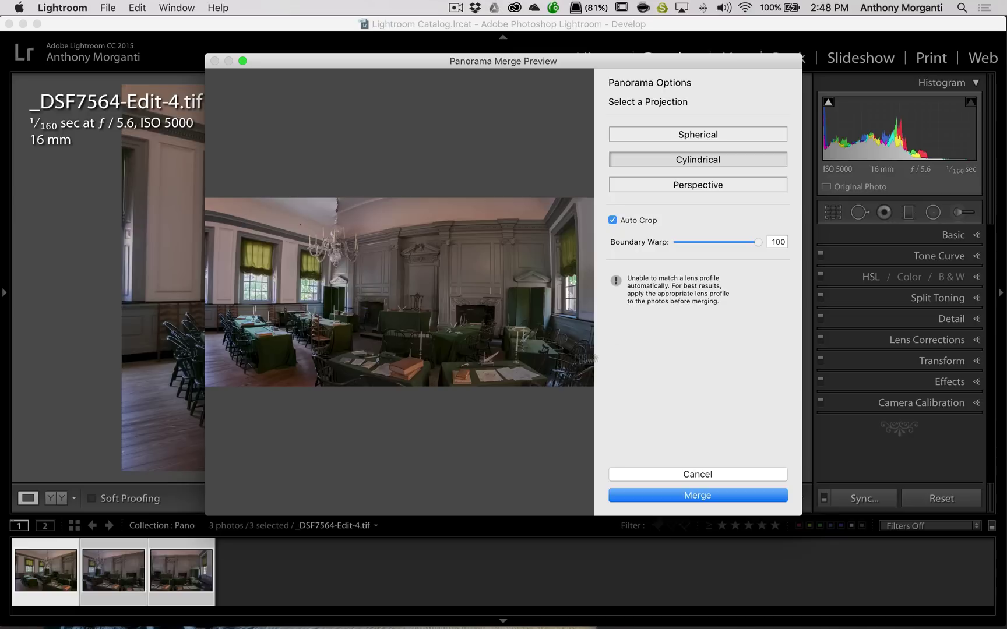
{"action": "left_click", "coordinate": [708, 496]}
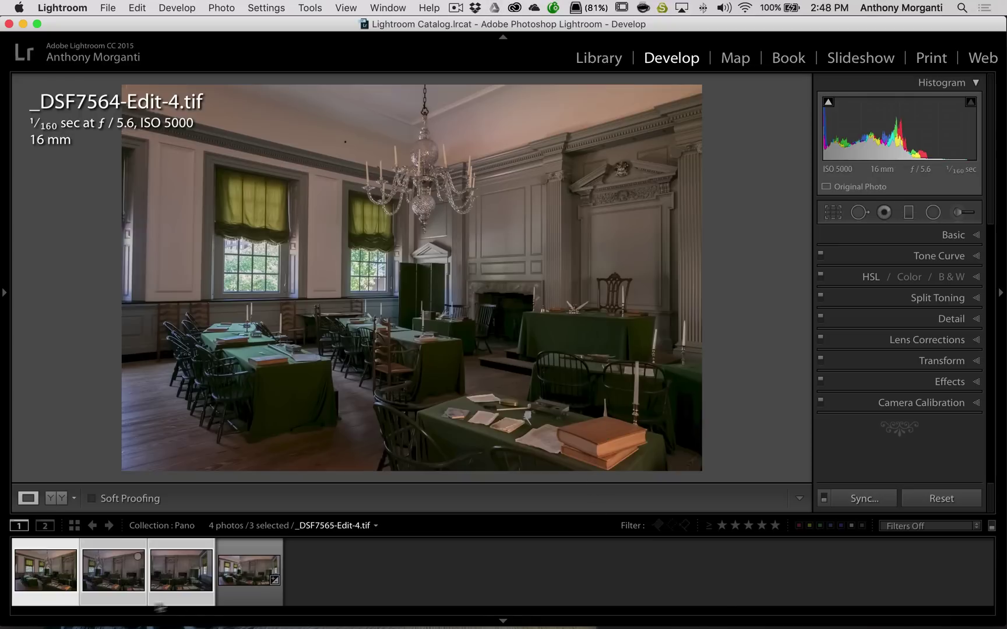
Select the Pano.dng panorama and set Highlights -59, Shadows +49, Clarity +26, Vibrance +7.
{"action": "left_click", "coordinate": [245, 573]}
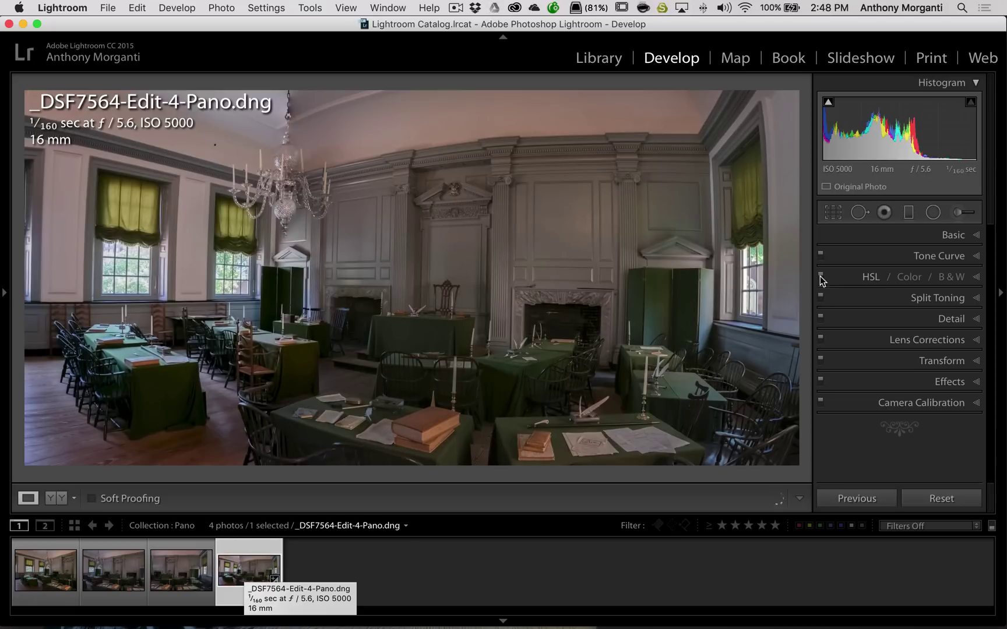
{"action": "left_click", "coordinate": [943, 236]}
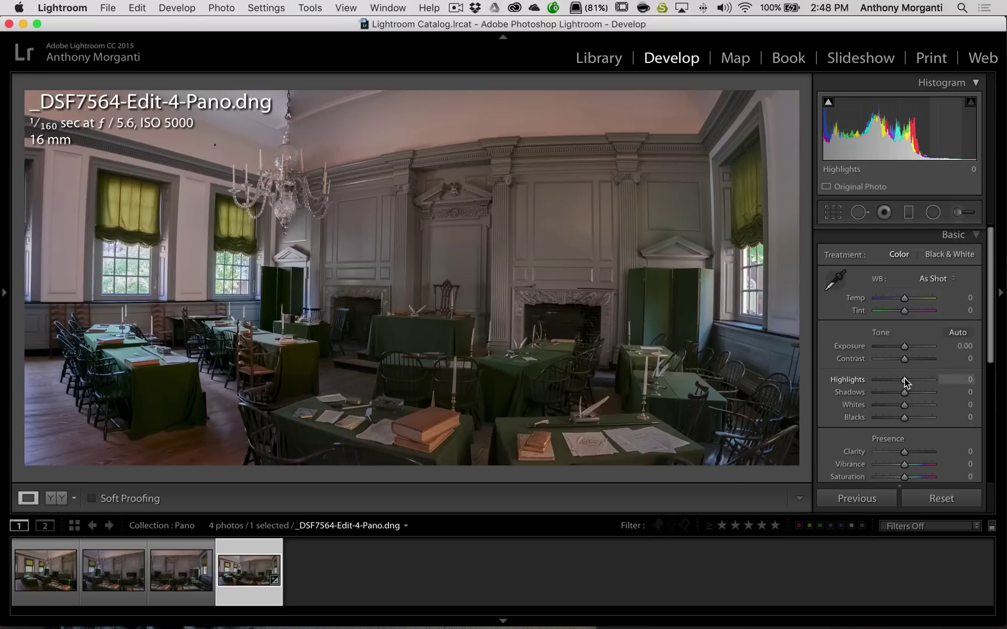
{"action": "mouse_move", "coordinate": [905, 381]}
{"action": "left_mouse_down"}
{"action": "mouse_move", "coordinate": [887, 382]}
{"action": "mouse_move", "coordinate": [918, 395]}
{"action": "left_mouse_up"}
{"action": "mouse_move", "coordinate": [904, 452]}
{"action": "left_mouse_down"}
{"action": "mouse_move", "coordinate": [912, 453]}
{"action": "mouse_move", "coordinate": [905, 465]}
{"action": "left_mouse_up"}
Apply the Medium Contrast point curve in the Tone Curve panel.
{"action": "scroll", "coordinate": [923, 448], "scroll_direction": "down", "scroll_amount": 3}
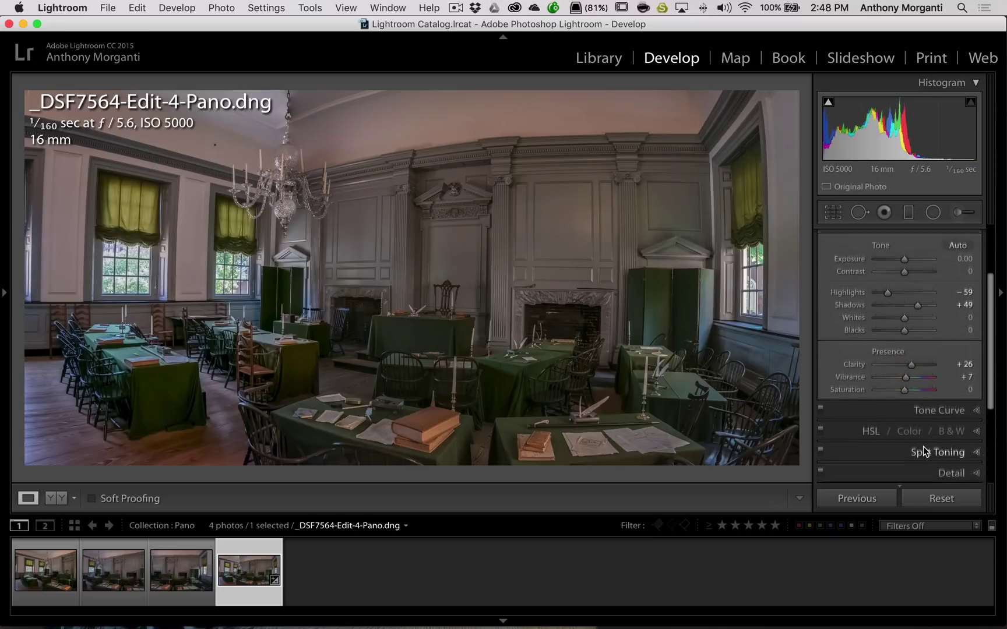
{"action": "left_click", "coordinate": [924, 396]}
{"action": "left_click", "coordinate": [889, 325]}
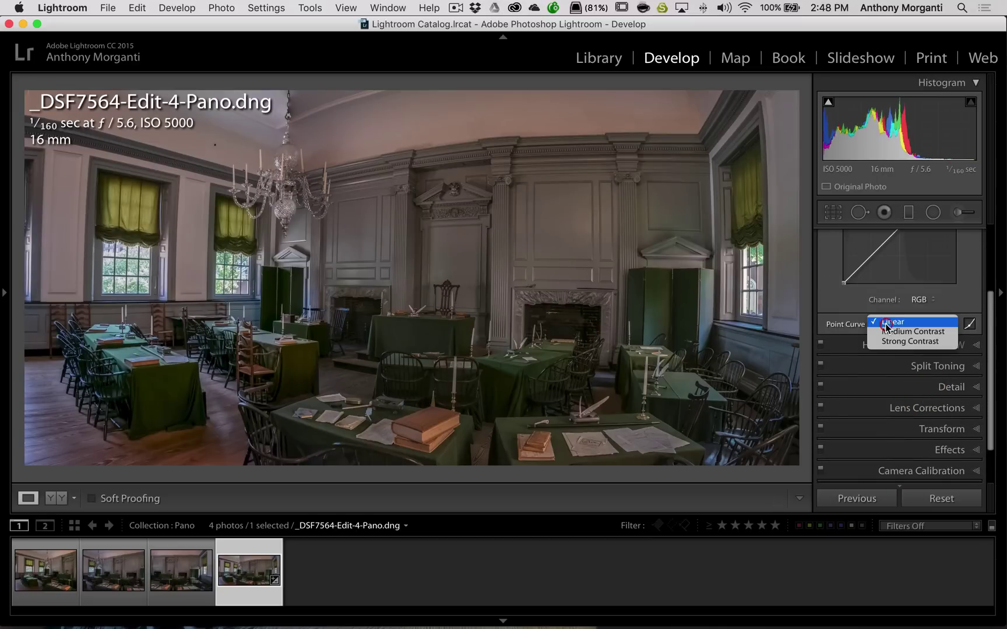
{"action": "left_click", "coordinate": [886, 331]}
{"action": "scroll", "coordinate": [950, 251], "scroll_direction": "up", "scroll_amount": 3}
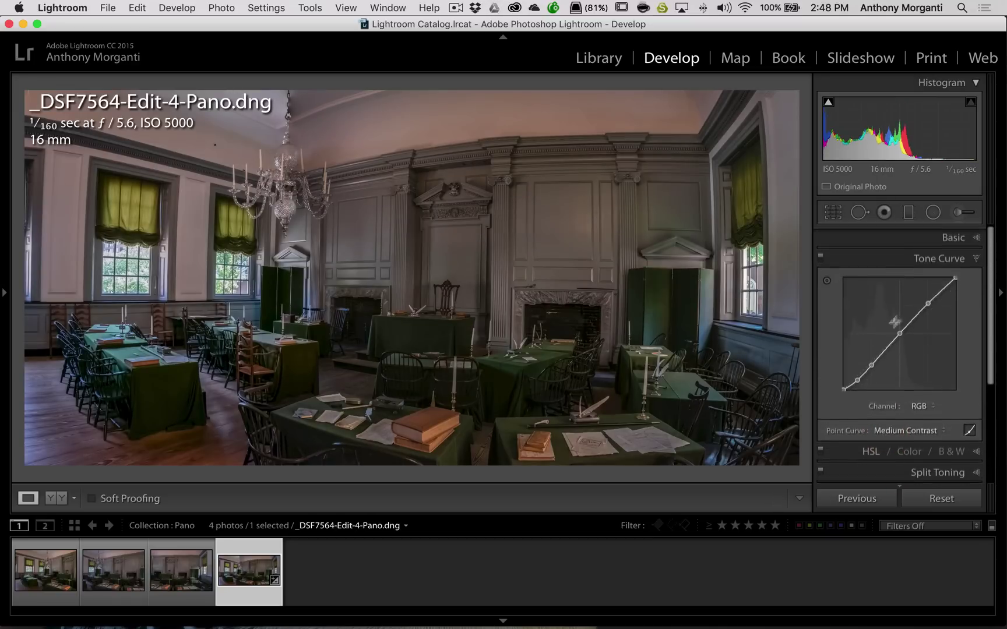
Auto-set Whites to +20 and the Blacks level, then collapse the Basic panel.
{"action": "left_click", "coordinate": [955, 241]}
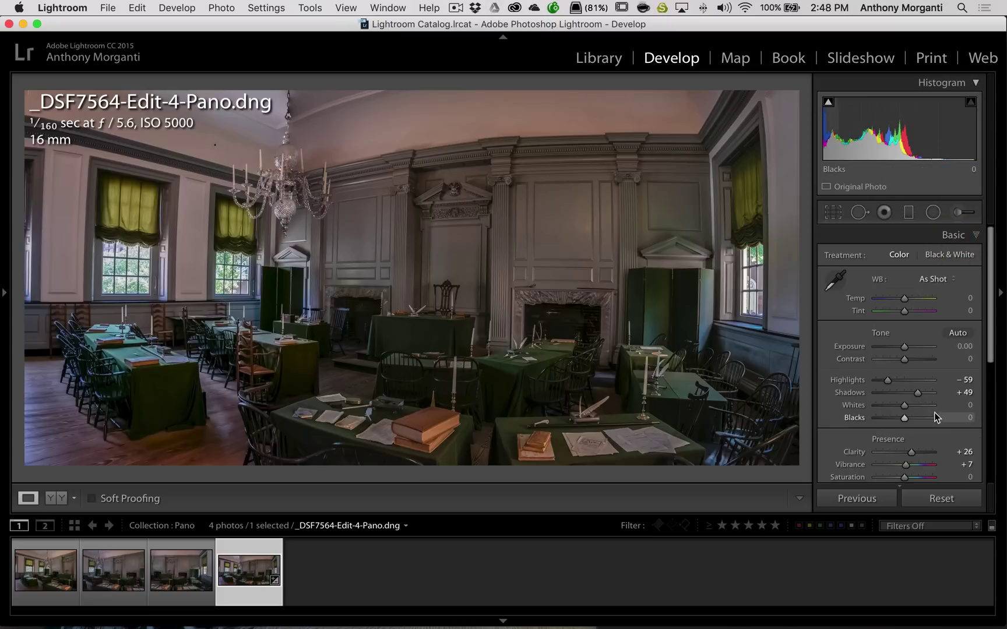
{"action": "double_click", "coordinate": [854, 404], "text": "shift"}
{"action": "double_click", "coordinate": [854, 417], "text": "shift"}
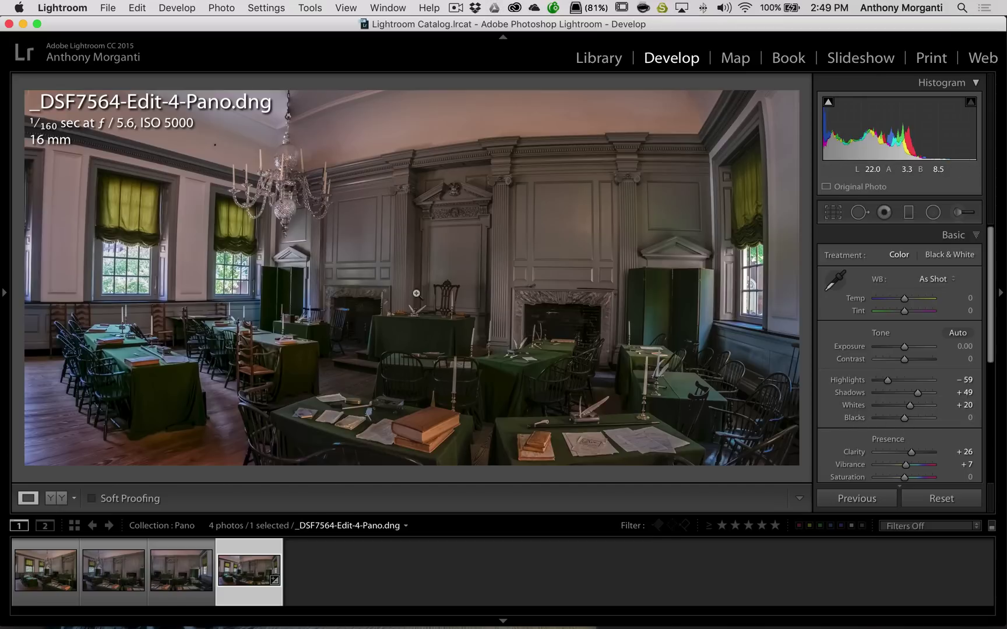
{"action": "left_click", "coordinate": [934, 233]}
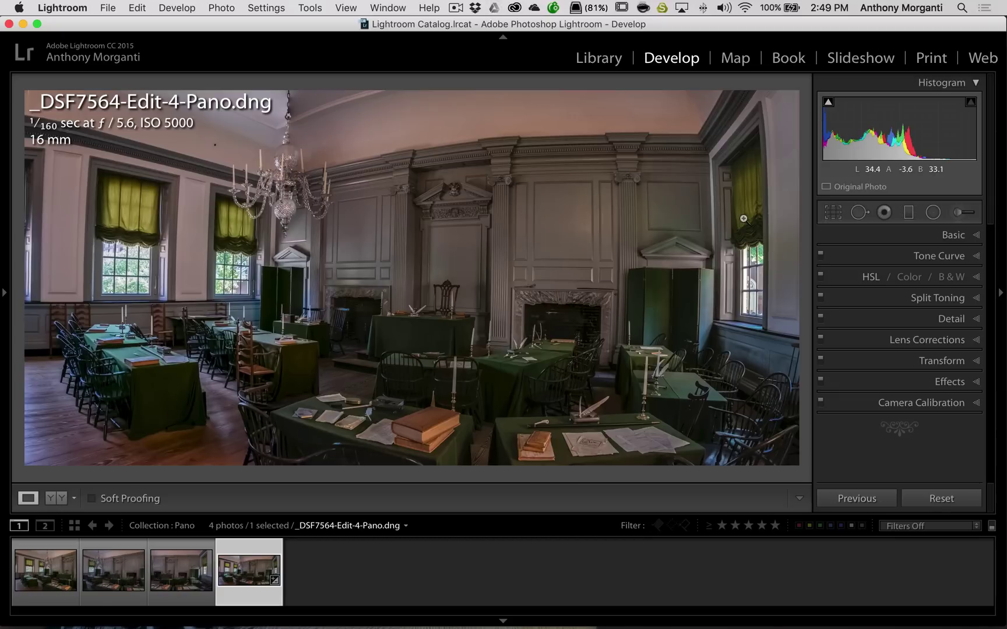
Sample a neutral area for a Custom white balance (Temp -12, Tint -21), then collapse Basic.
{"action": "left_click", "coordinate": [881, 235]}
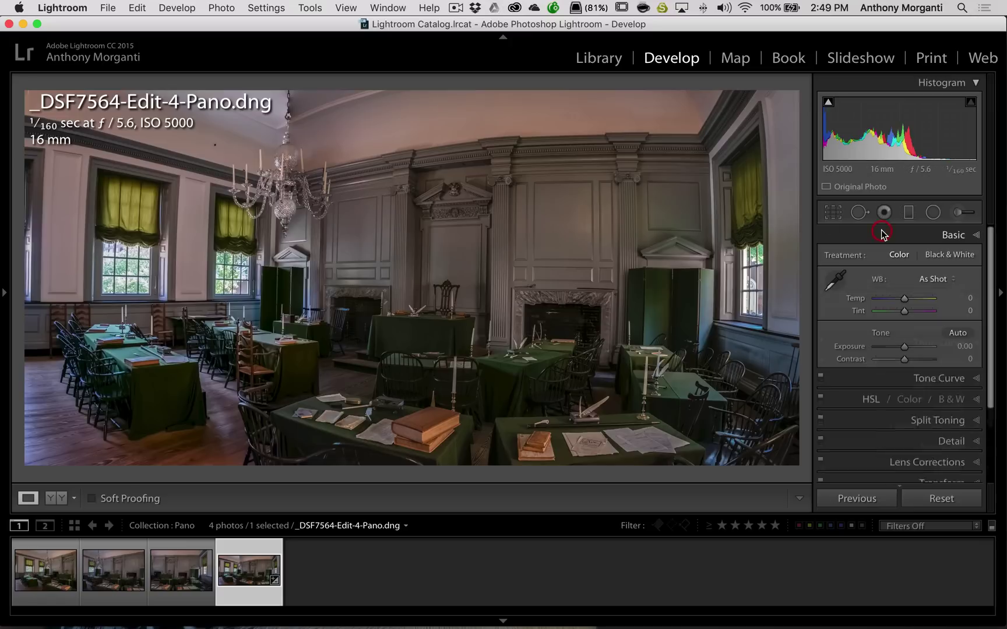
{"action": "left_click", "coordinate": [836, 281]}
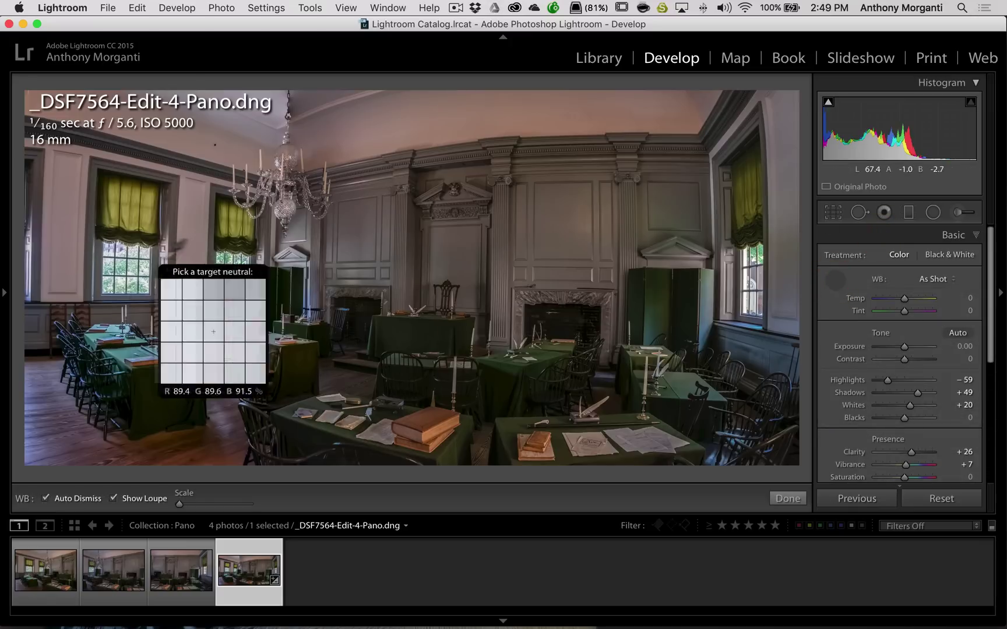
{"action": "left_click", "coordinate": [185, 248]}
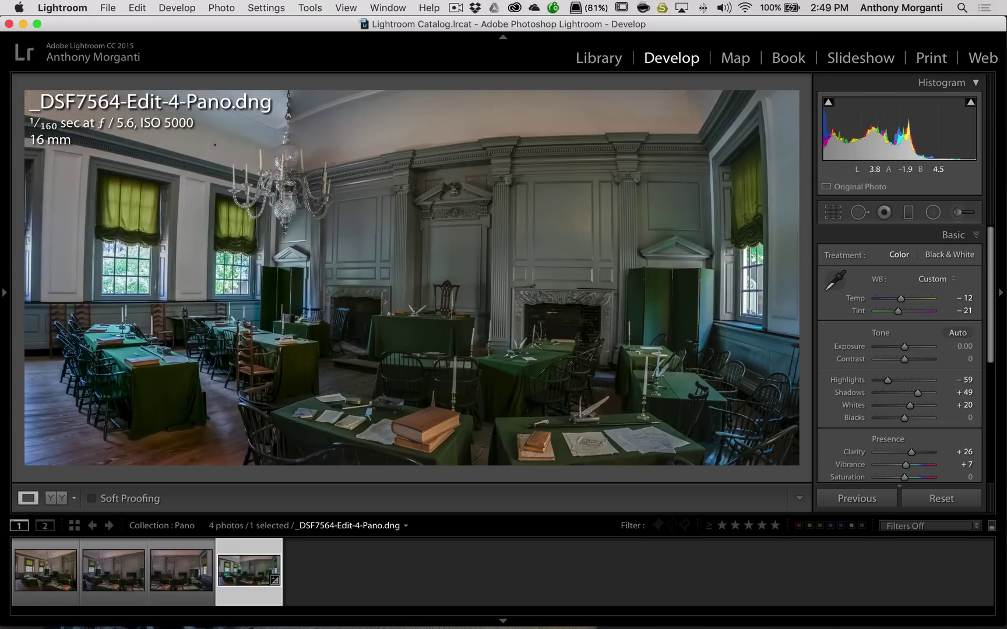
{"action": "left_click", "coordinate": [932, 235]}
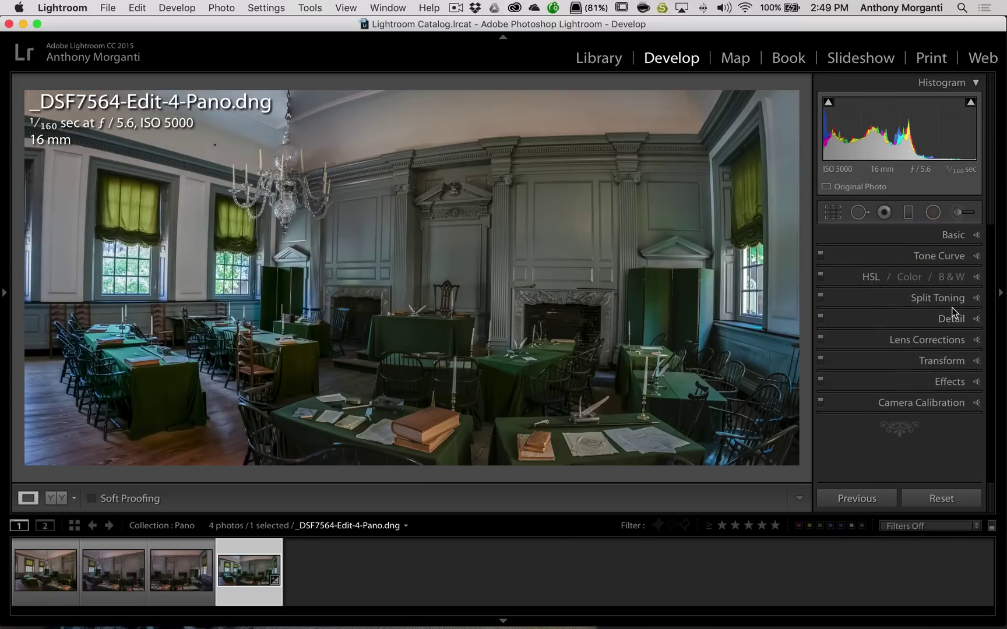
{"action": "left_click", "coordinate": [952, 308]}
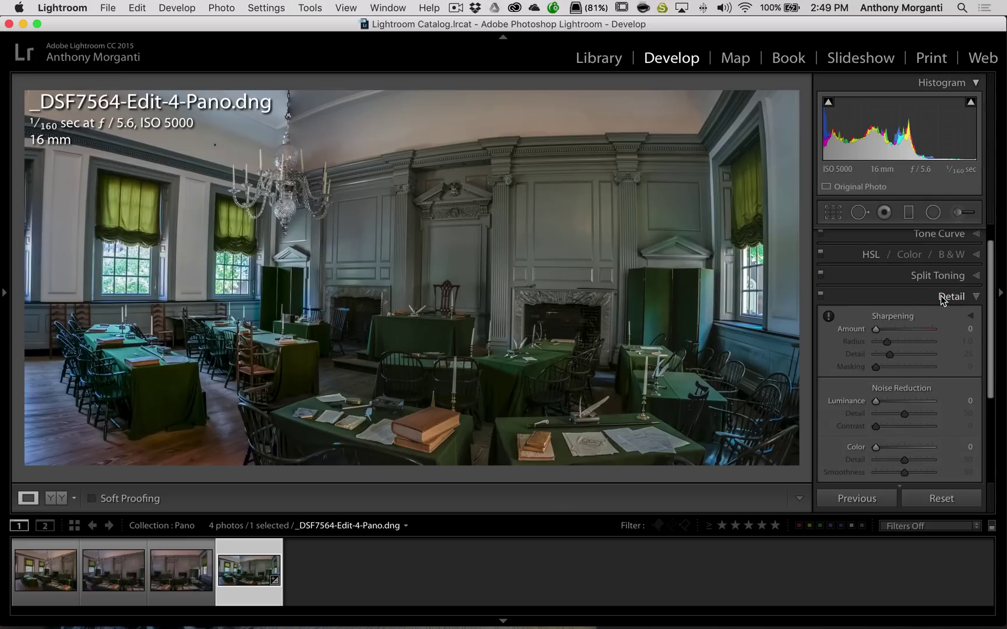
{"action": "left_click", "coordinate": [943, 298]}
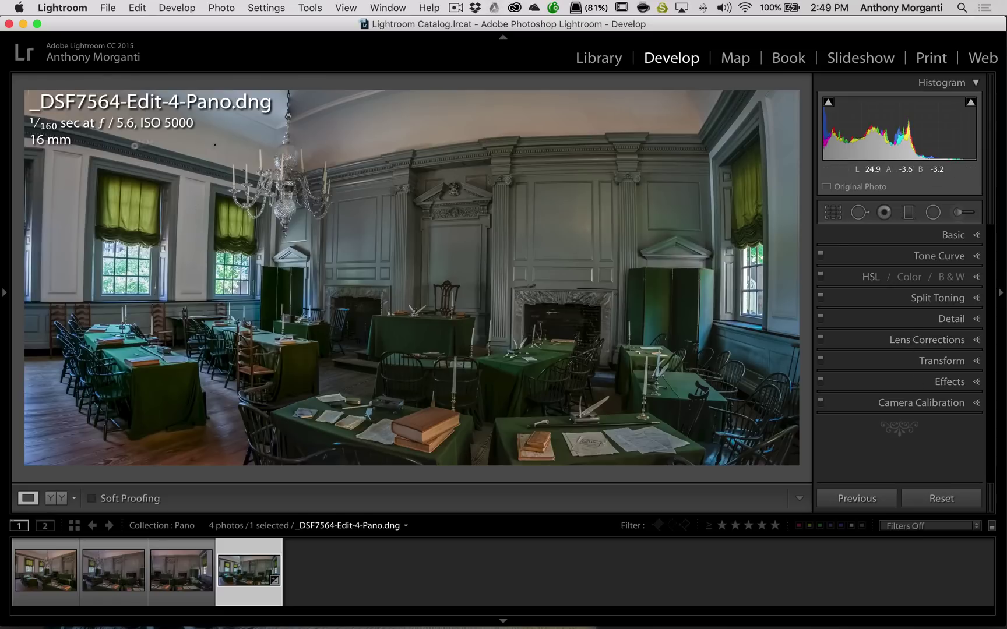
{"action": "left_click", "coordinate": [949, 385]}
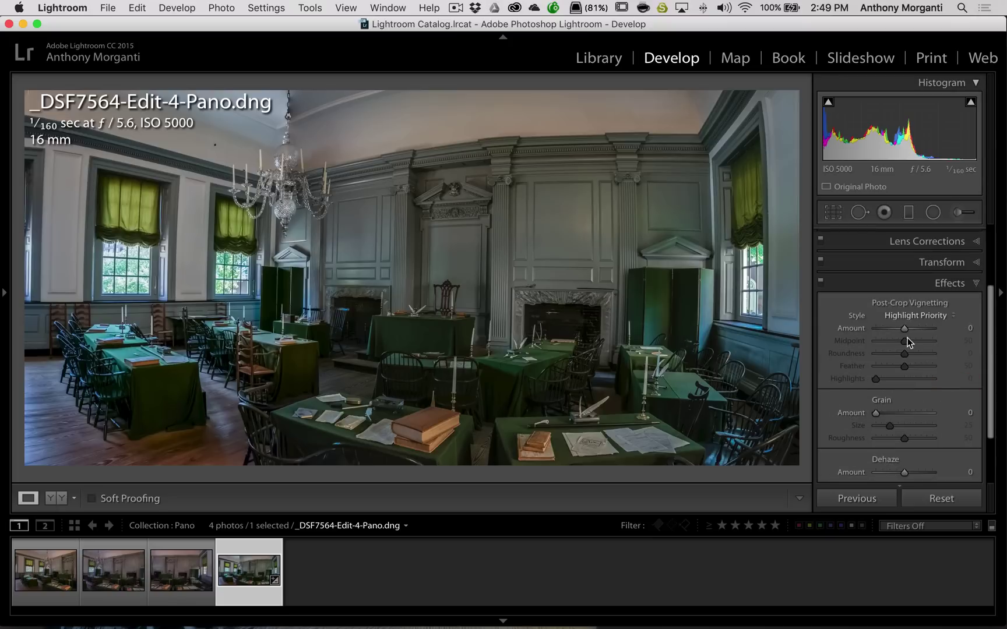
{"action": "left_click_drag", "start_coordinate": [904, 328], "coordinate": [896, 329]}
{"action": "double_click", "coordinate": [851, 328]}
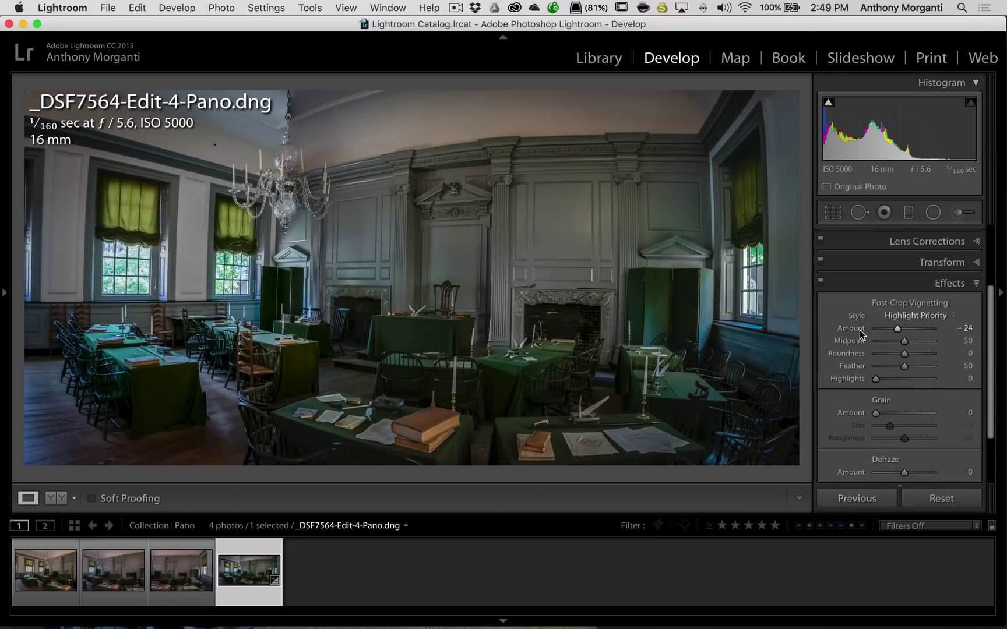
{"action": "left_click", "coordinate": [955, 283]}
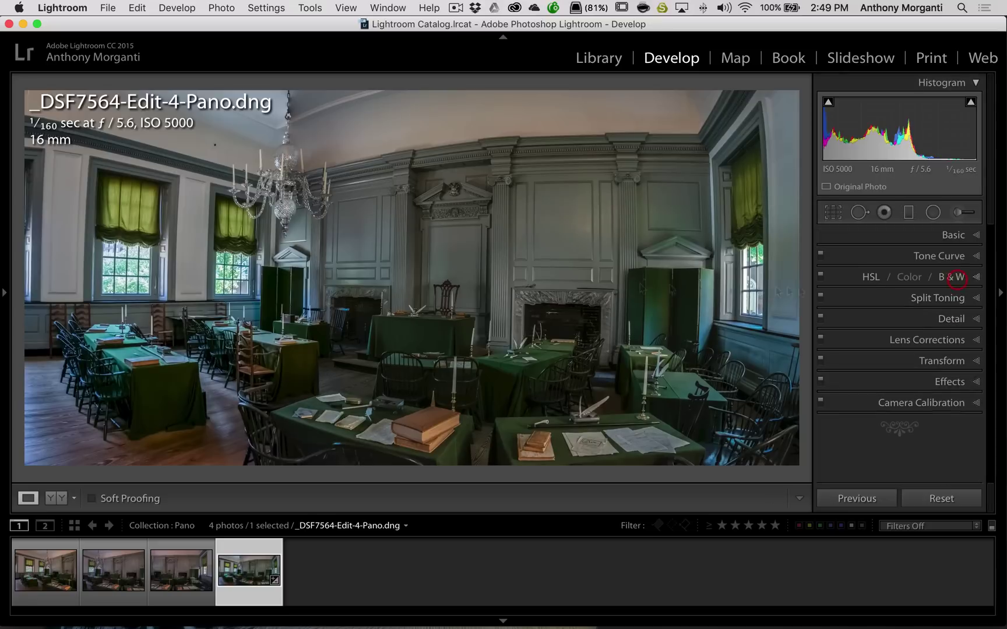
Edit a PSD copy with Lightroom adjustments in ON1 Effects 10.
{"action": "right_click", "coordinate": [501, 243]}
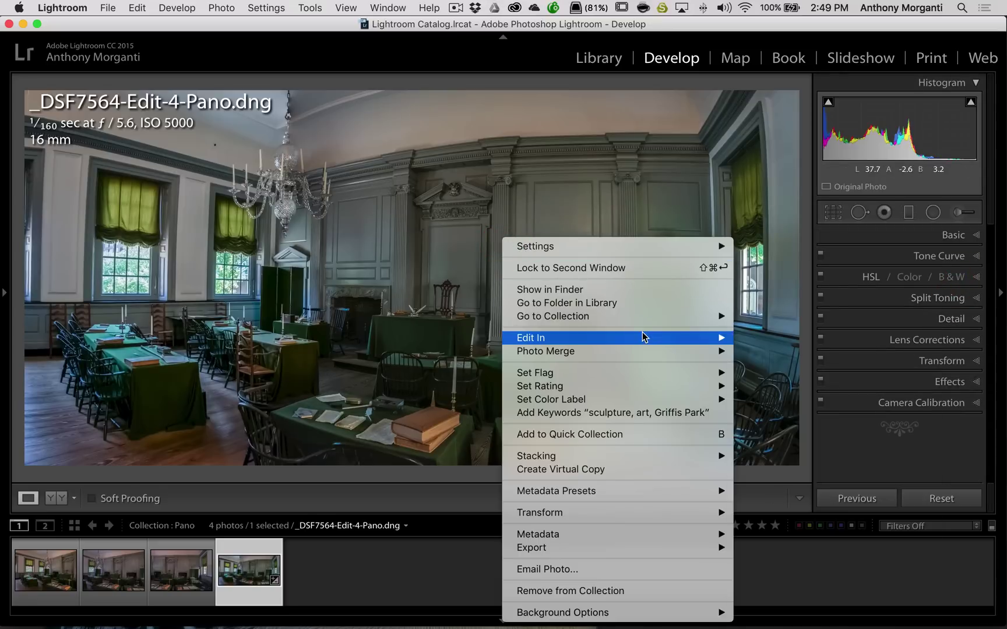
{"action": "mouse_move", "coordinate": [645, 336]}
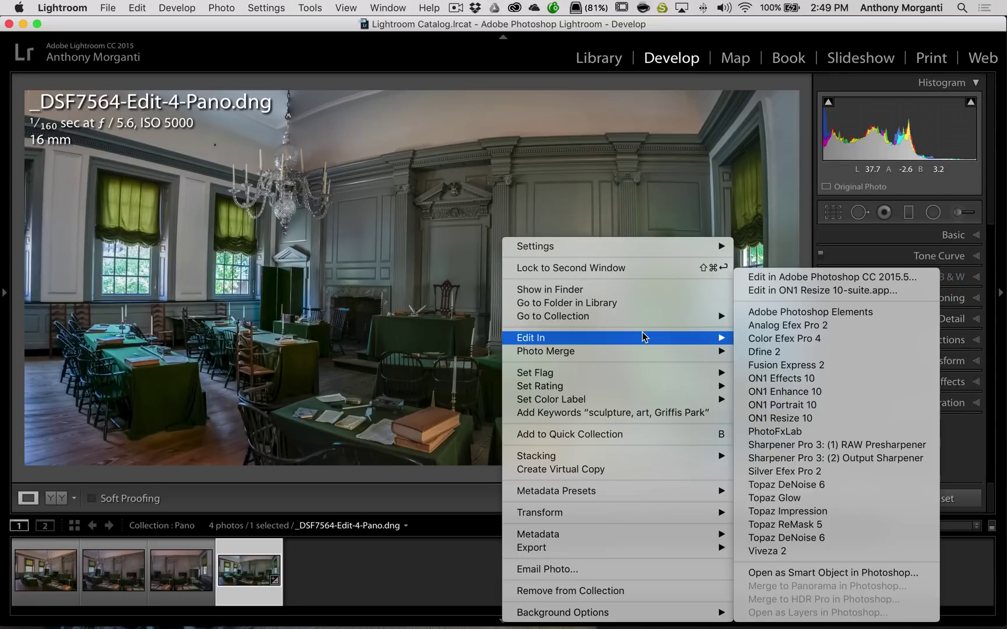
{"action": "left_click", "coordinate": [771, 380]}
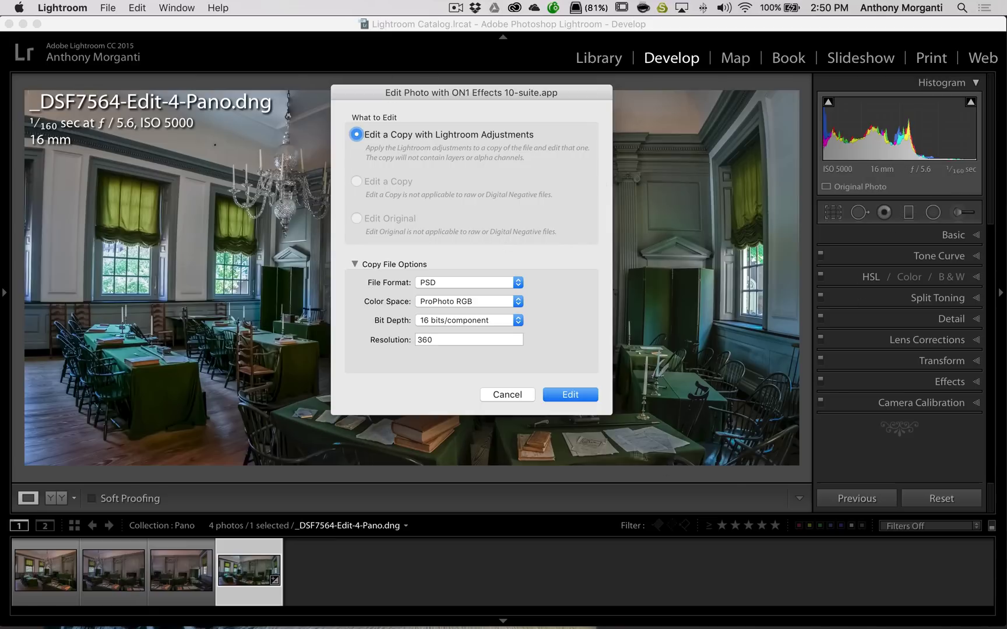
{"action": "left_click", "coordinate": [572, 396]}
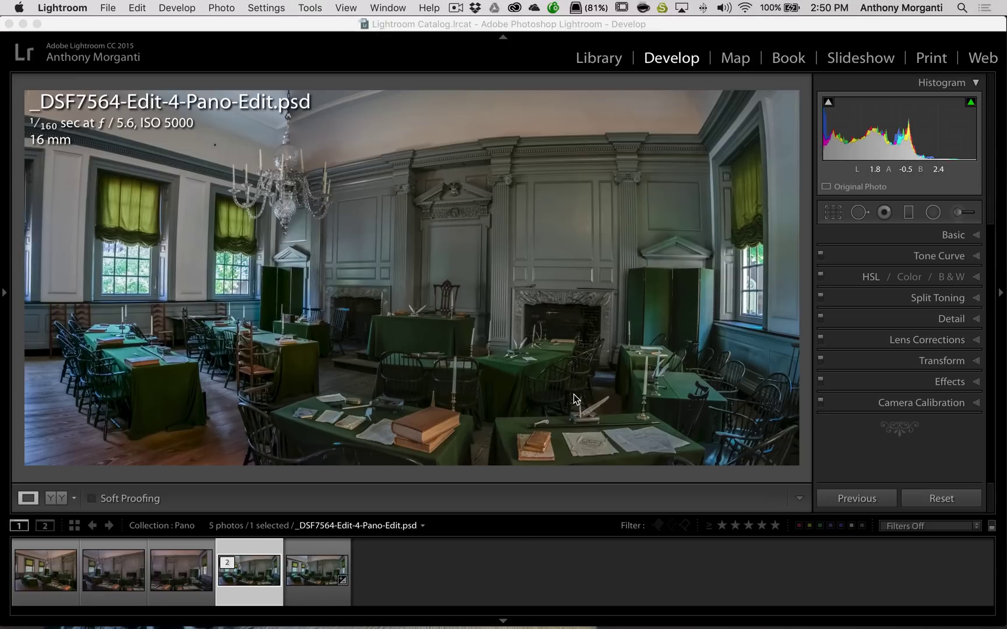
{"action": "left_click", "coordinate": [573, 397]}
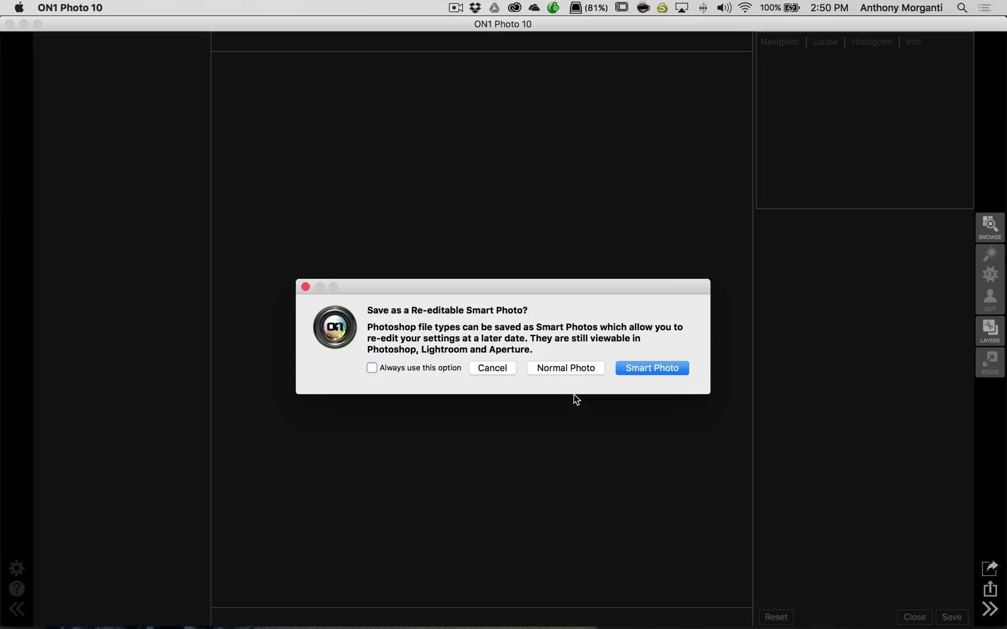
Open the panorama as a Normal Photo and add a Dynamic Contrast filter at Opacity 50.
{"action": "left_click", "coordinate": [556, 368]}
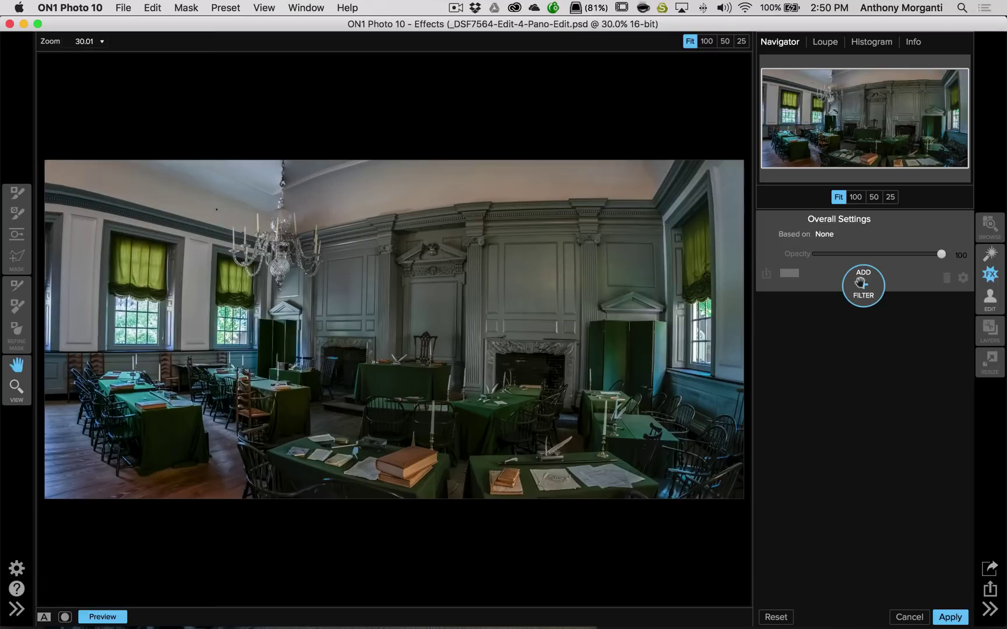
{"action": "left_click", "coordinate": [860, 284]}
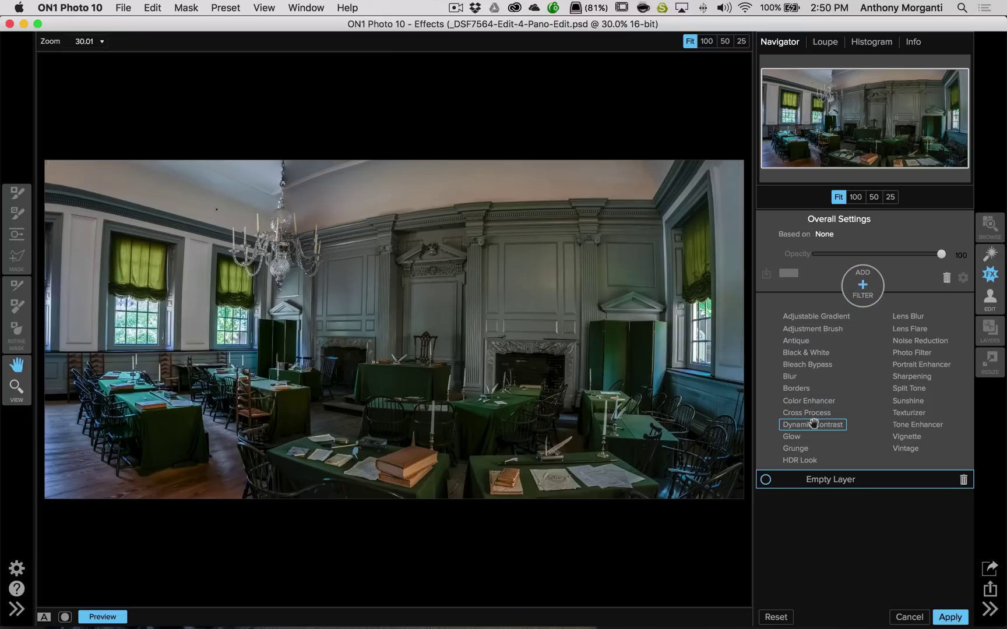
{"action": "left_click", "coordinate": [813, 424]}
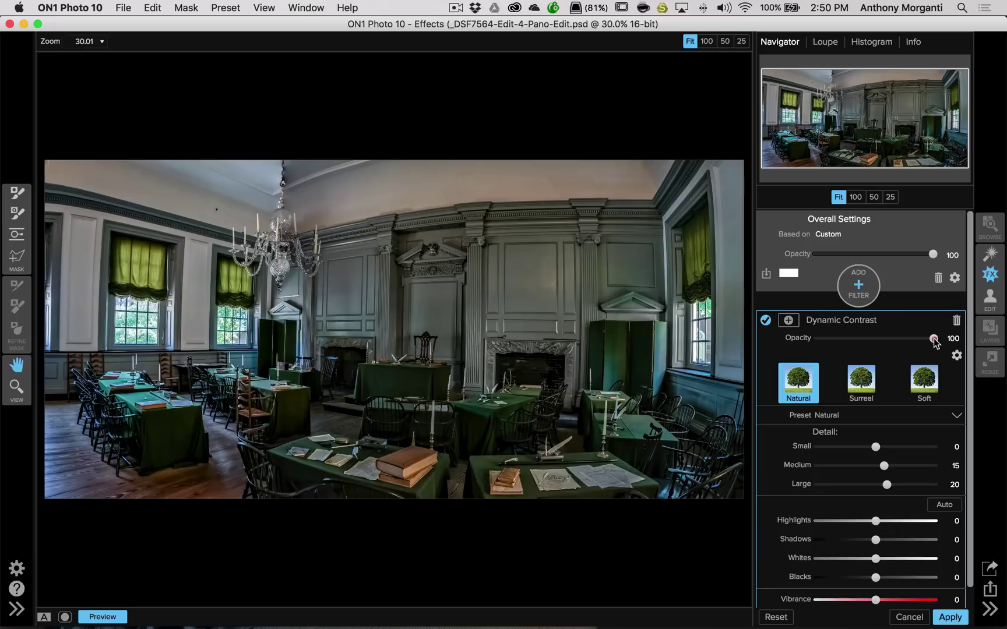
{"action": "left_click_drag", "start_coordinate": [934, 342], "coordinate": [874, 338]}
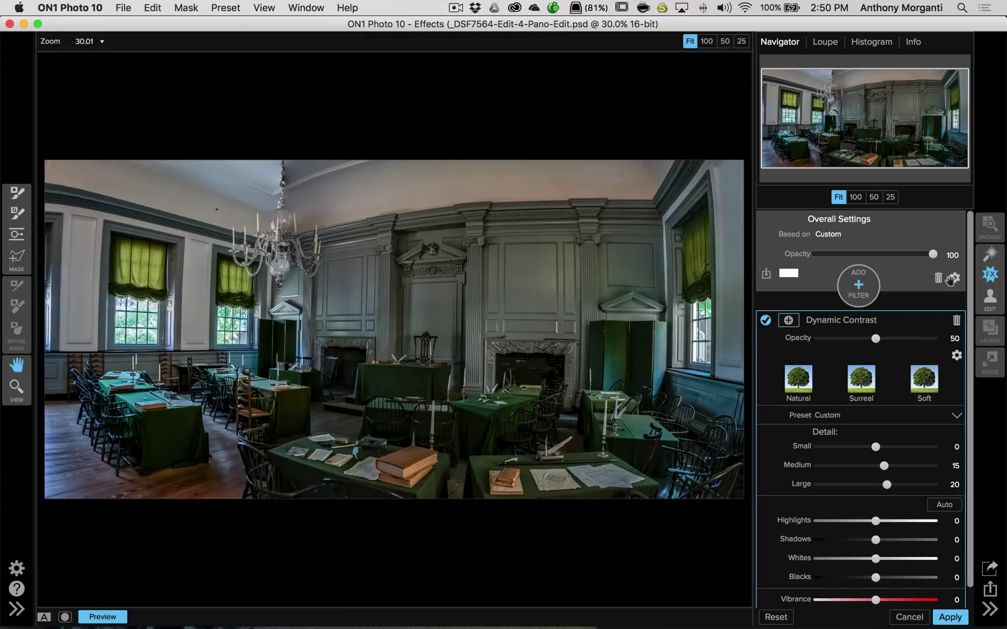
{"action": "left_click", "coordinate": [910, 317]}
{"action": "left_click", "coordinate": [864, 285]}
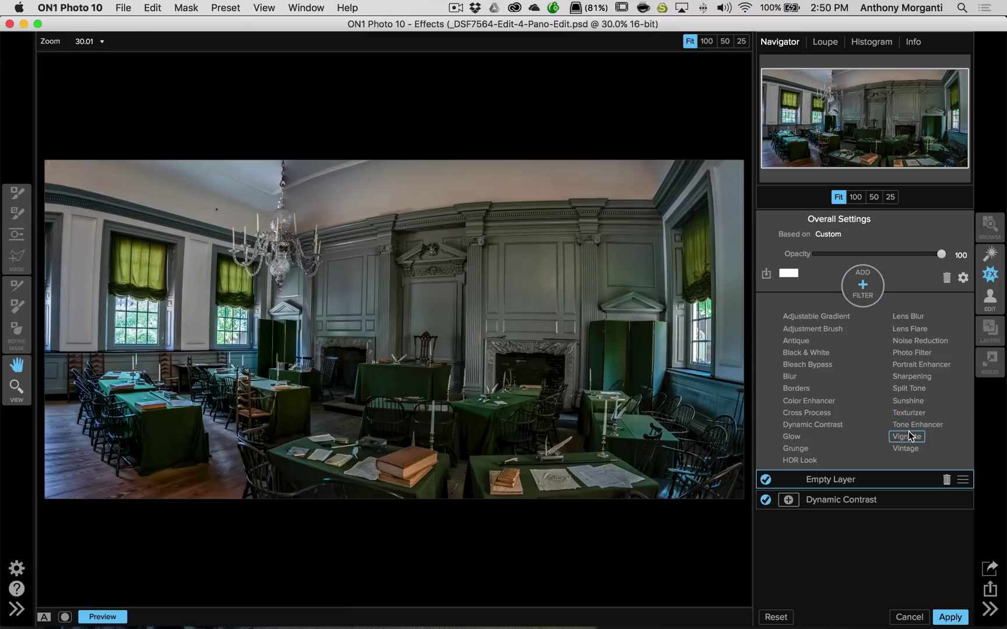
Add a Vignette filter with the Soft preset, Size about 56, and apply the filters.
{"action": "left_click", "coordinate": [907, 435]}
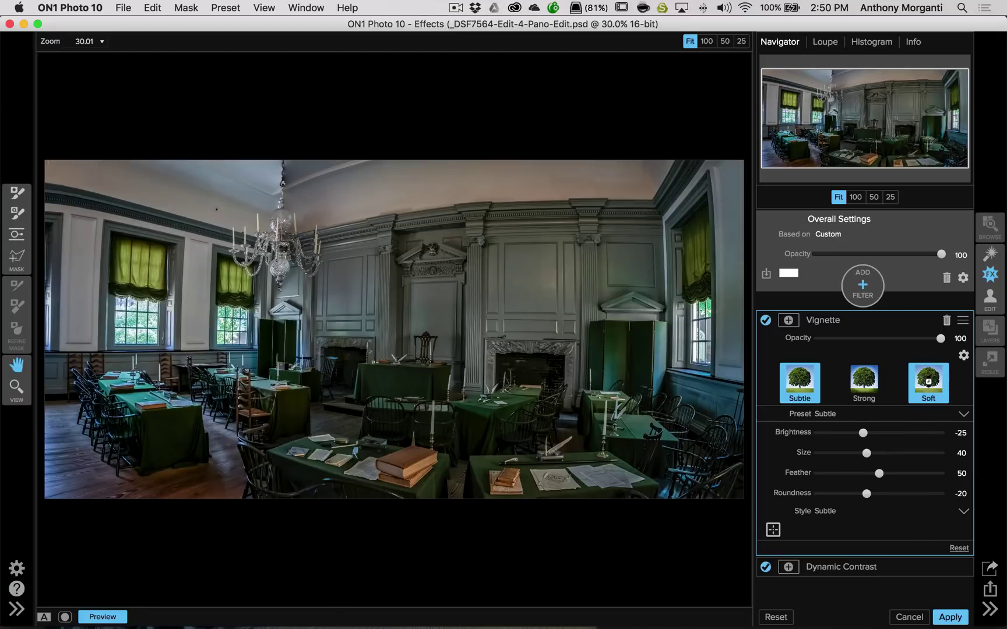
{"action": "left_click", "coordinate": [928, 382]}
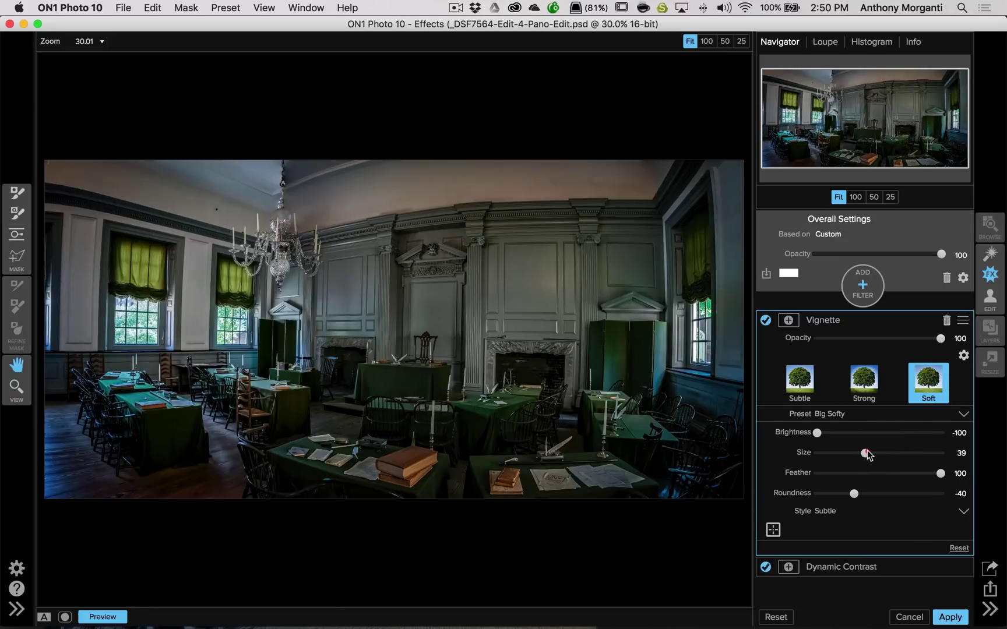
{"action": "left_click_drag", "start_coordinate": [867, 454], "coordinate": [883, 455]}
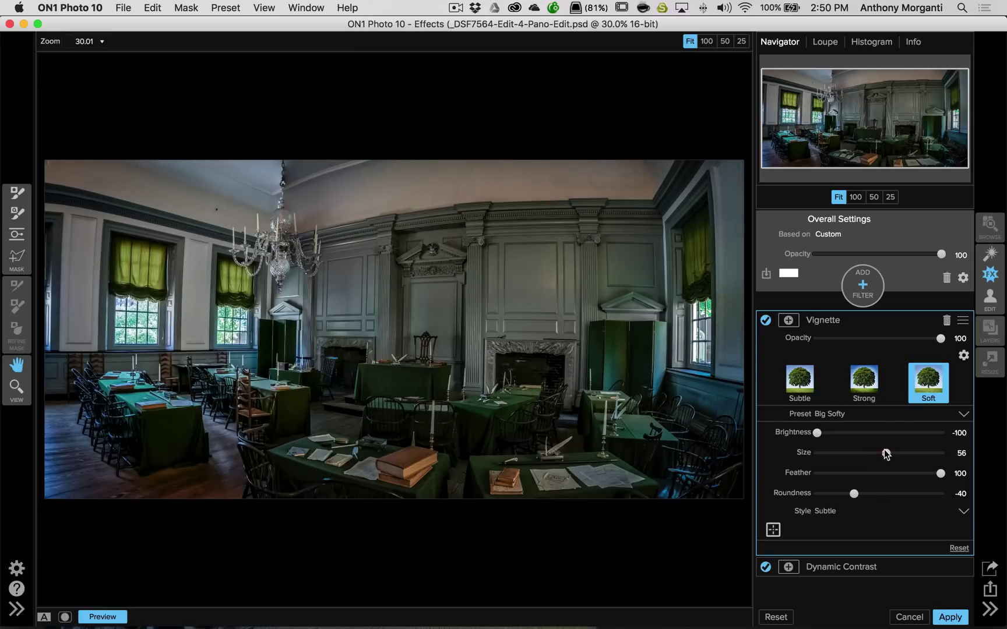
{"action": "left_click", "coordinate": [895, 320]}
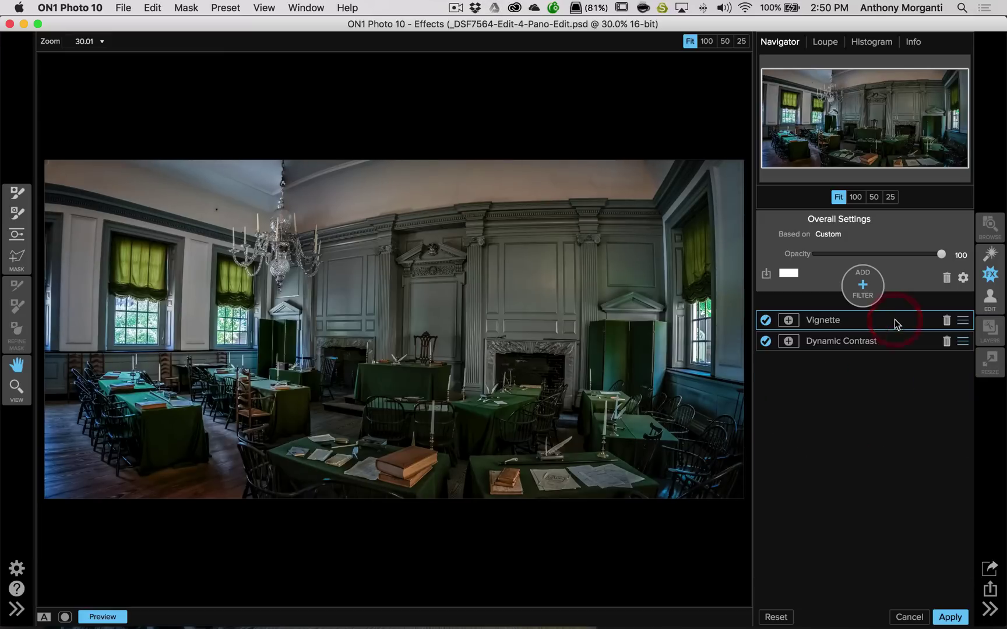
{"action": "left_click", "coordinate": [951, 619]}
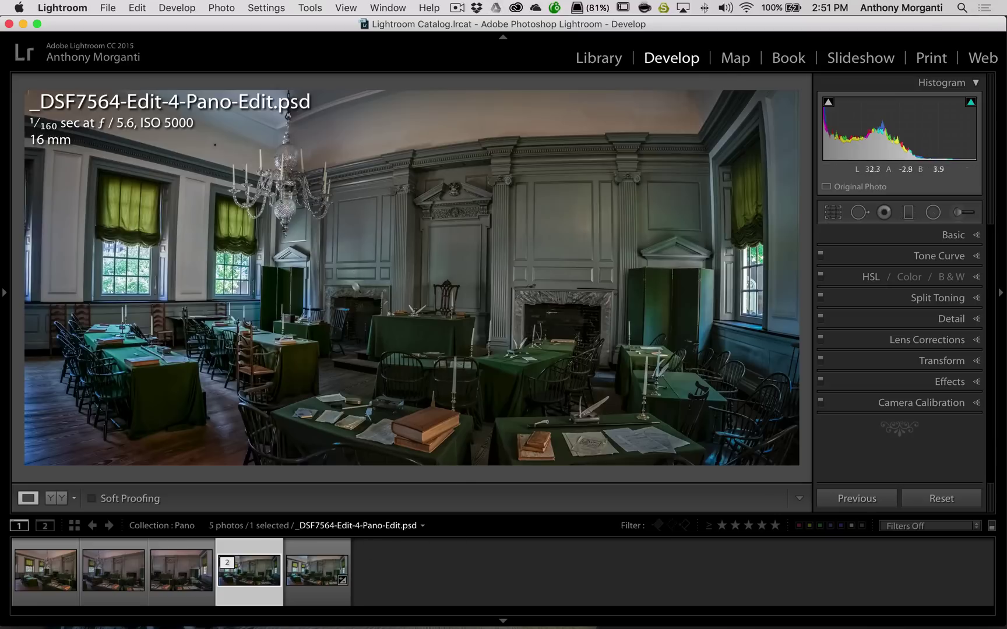
Zoom to 1:1 on the door pediment, pan the wall detail, and return to Fit view.
{"action": "left_click", "coordinate": [461, 227]}
{"action": "left_click_drag", "start_coordinate": [461, 225], "coordinate": [478, 387]}
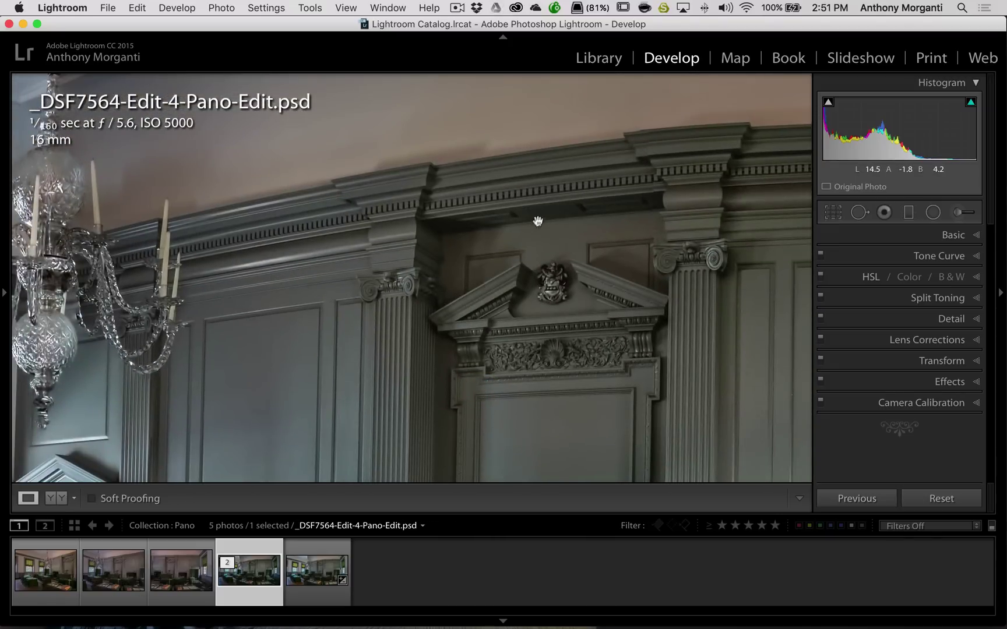
{"action": "left_click", "coordinate": [533, 227]}
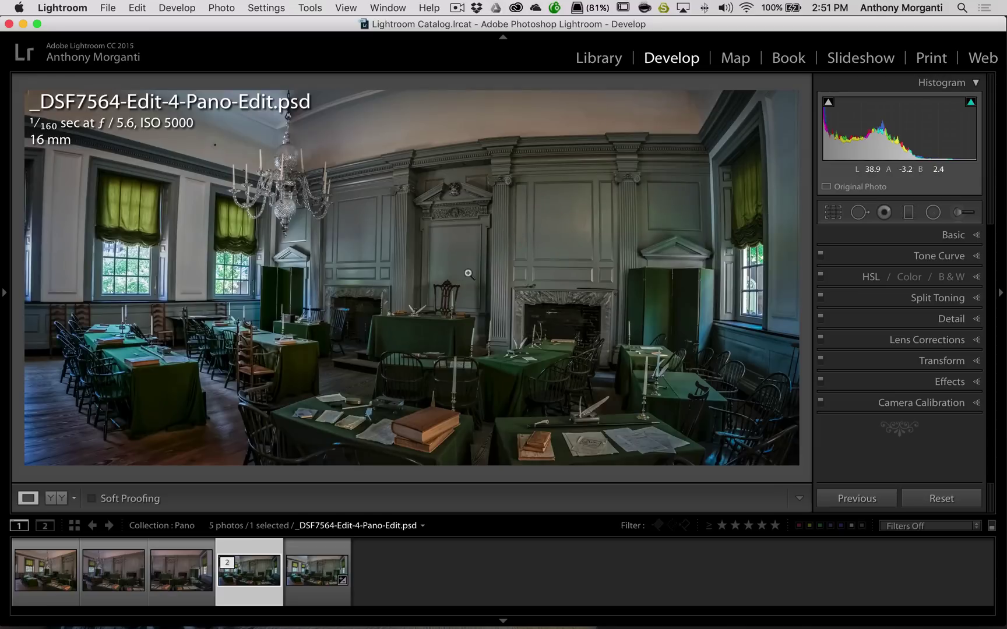